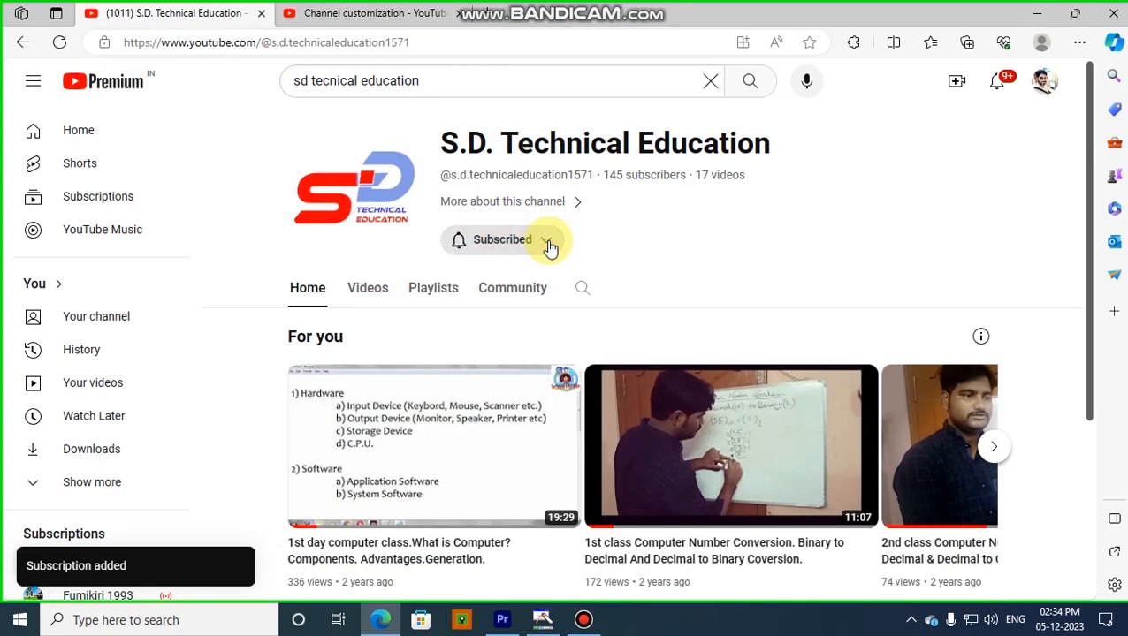
click(492, 278)
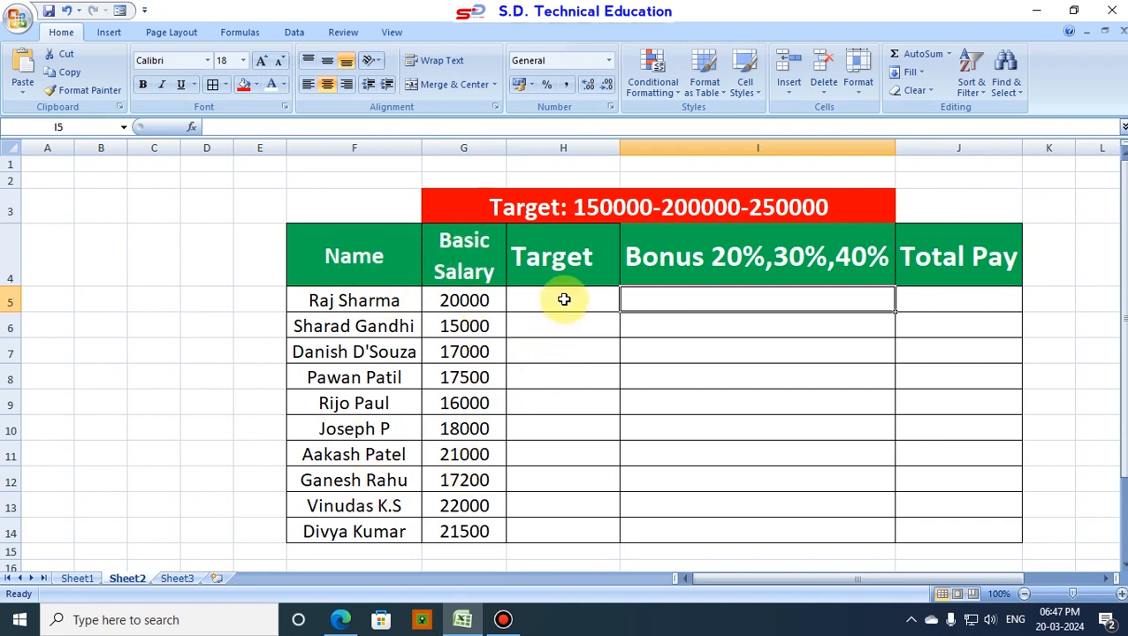
click(530, 212)
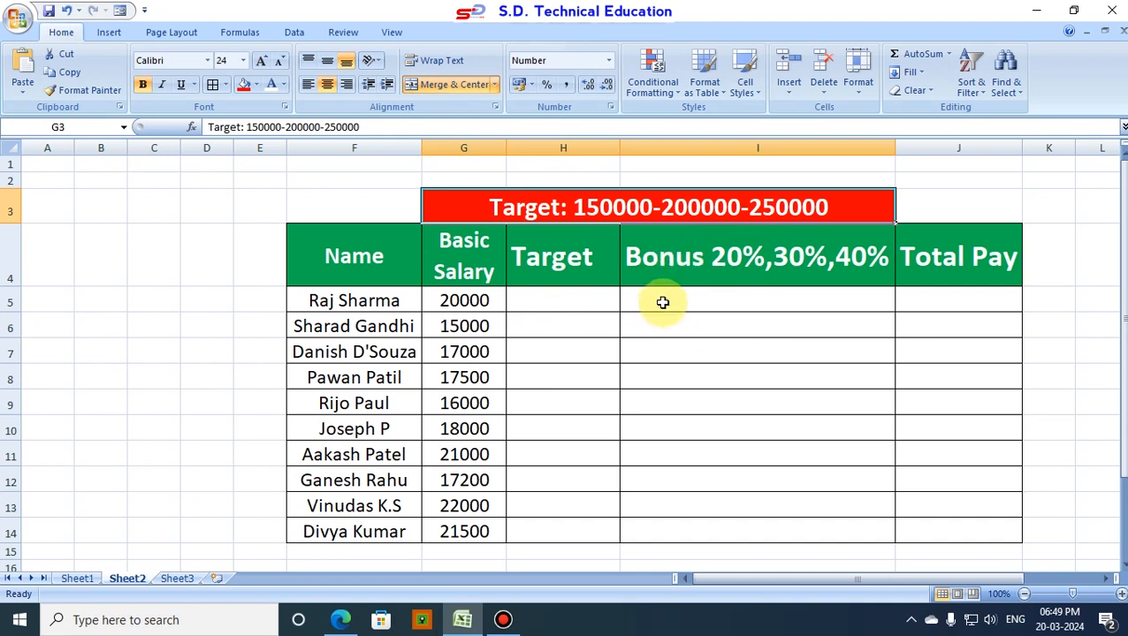
Step: In cell I5, begin an IF formula containing an AND test with the first condition H5>=150000
click(706, 303)
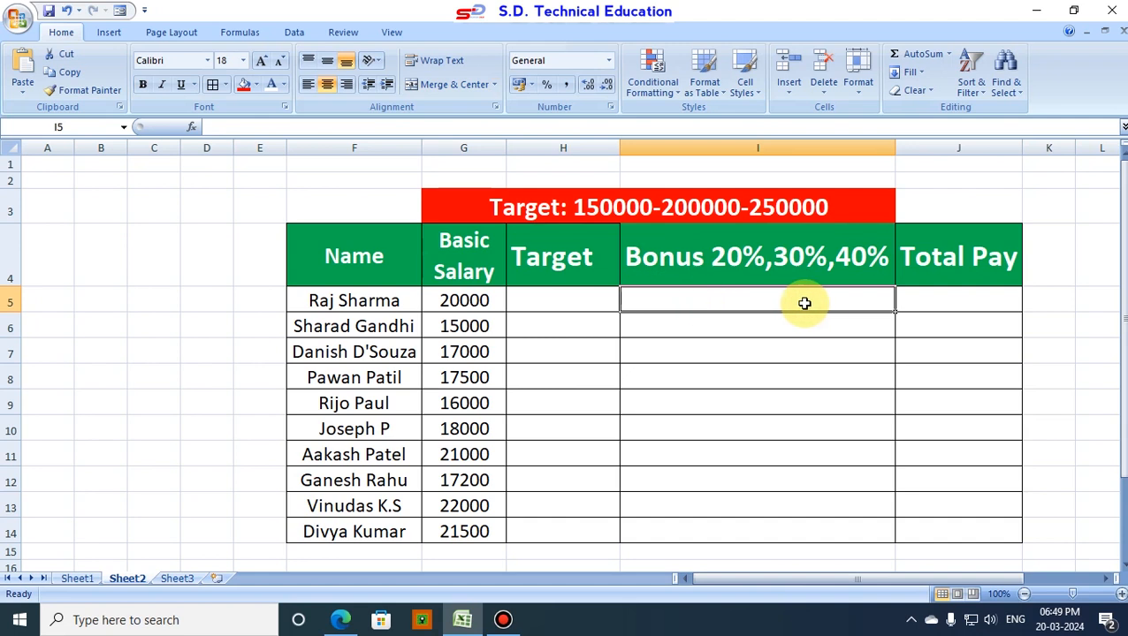
text(=)
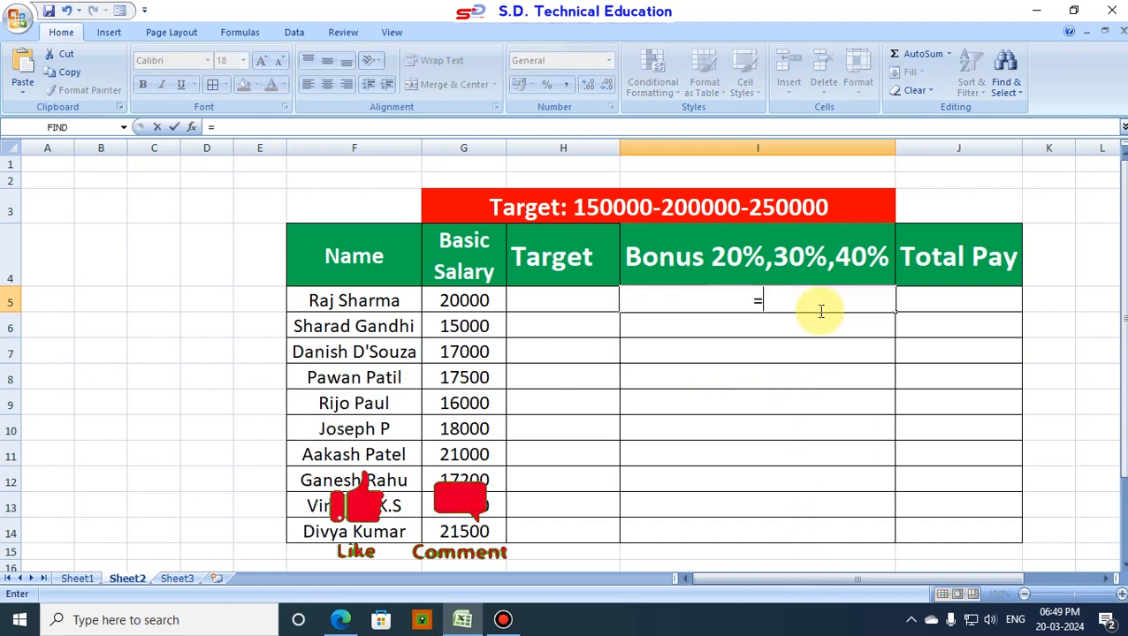
text(if)
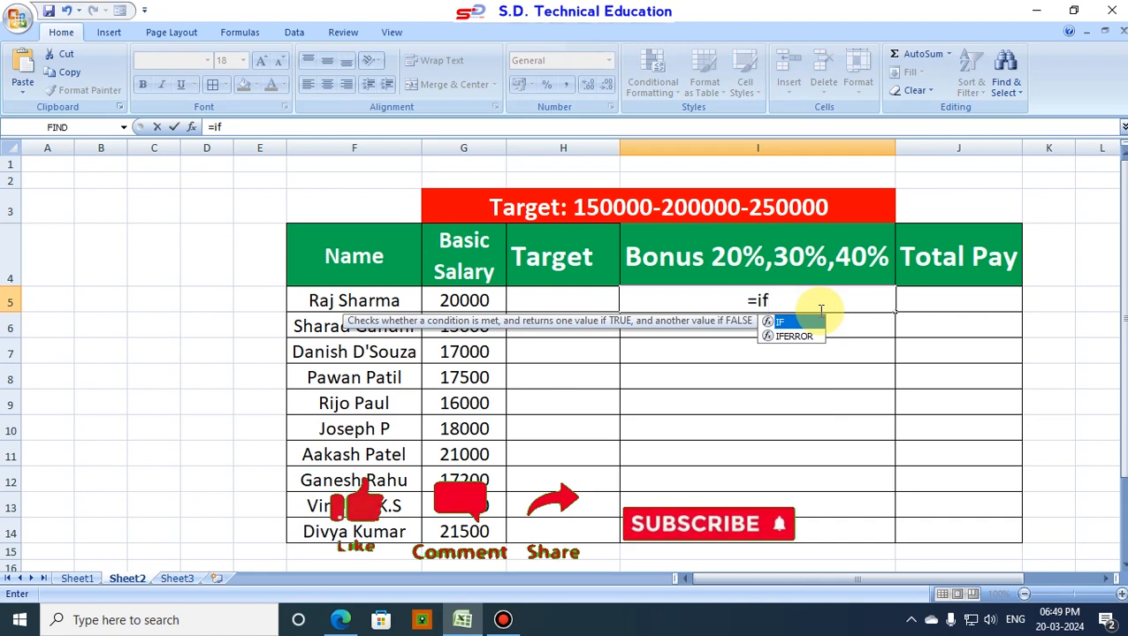
text(()
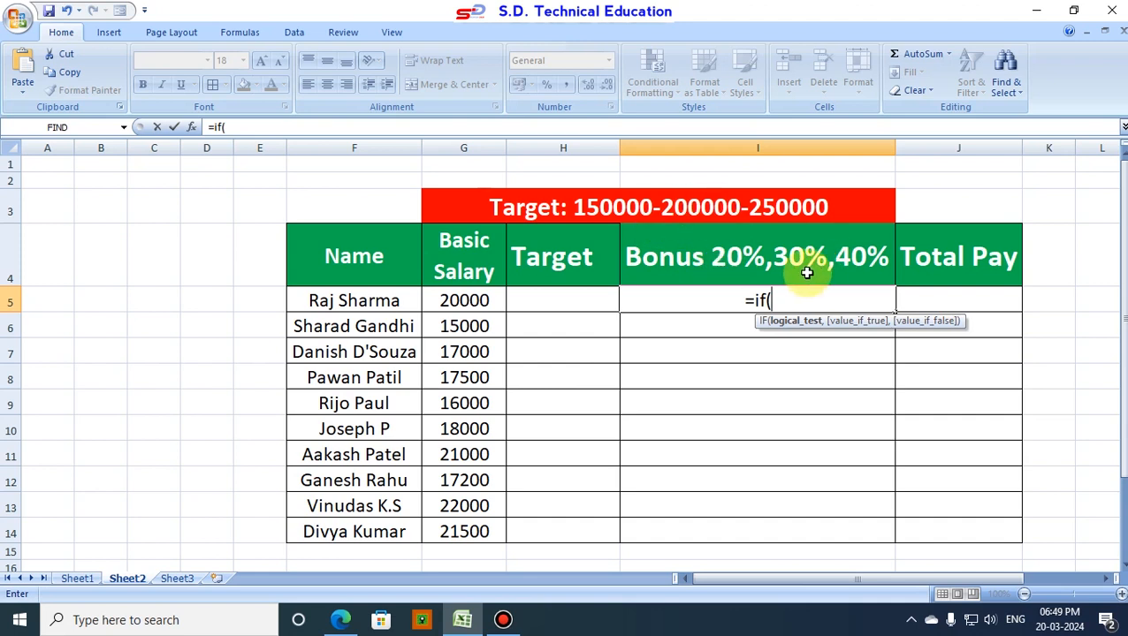
text(and()
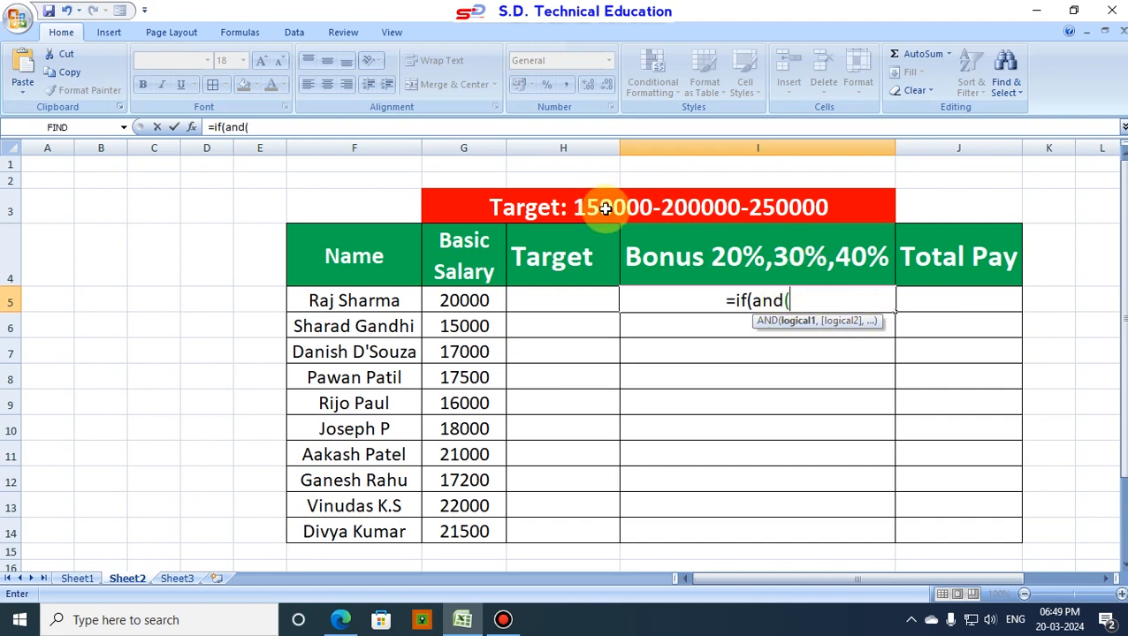
click(555, 301)
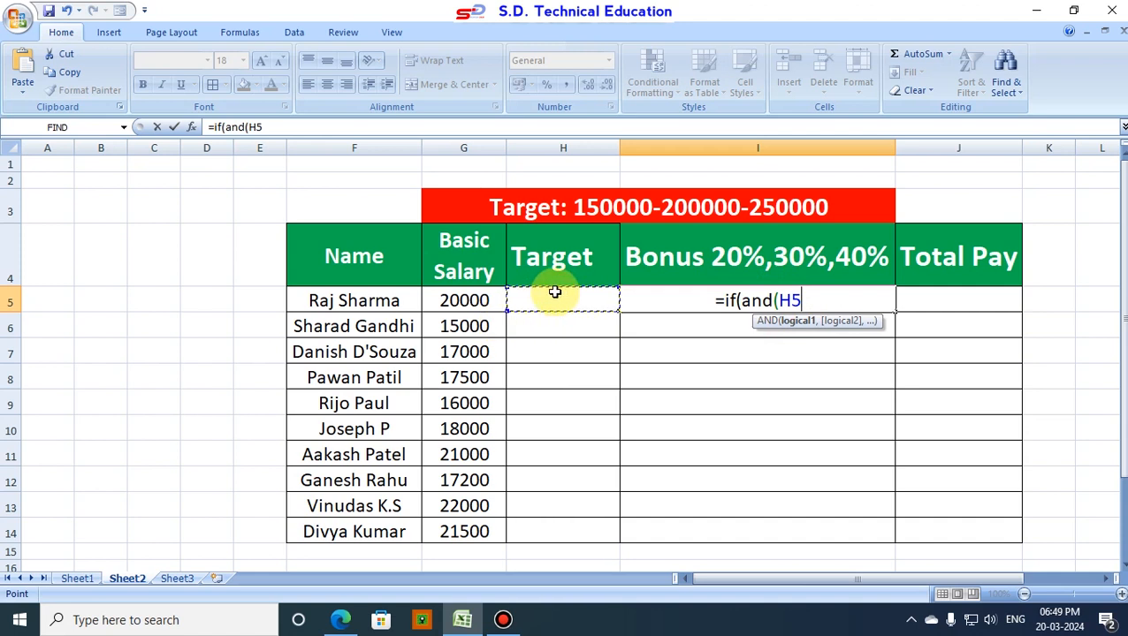
text(>=)
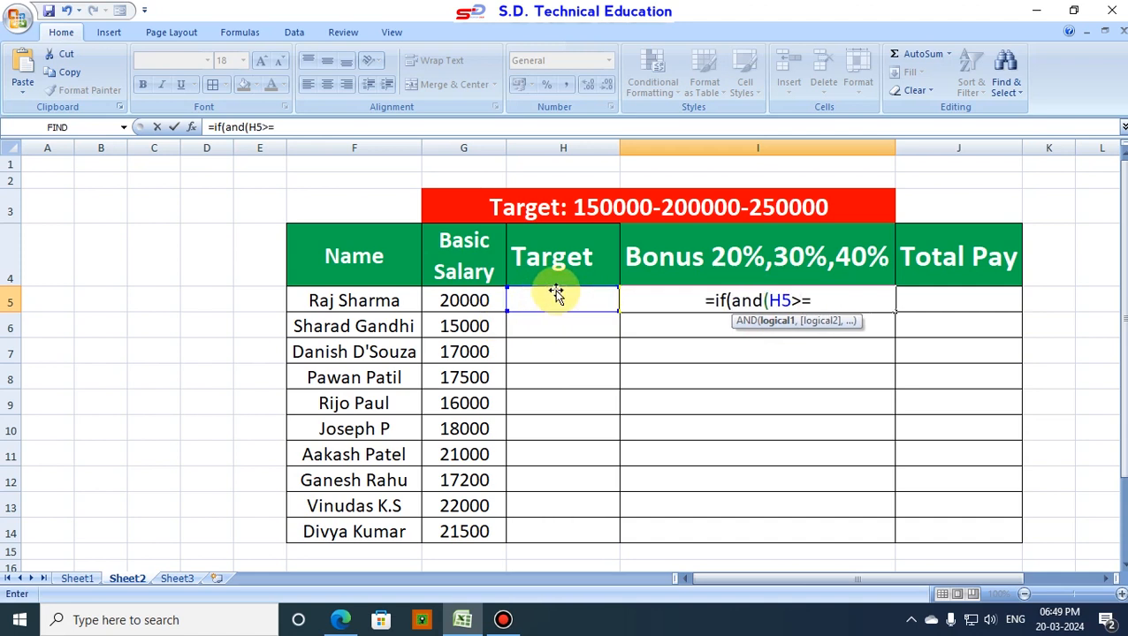
text(150000)
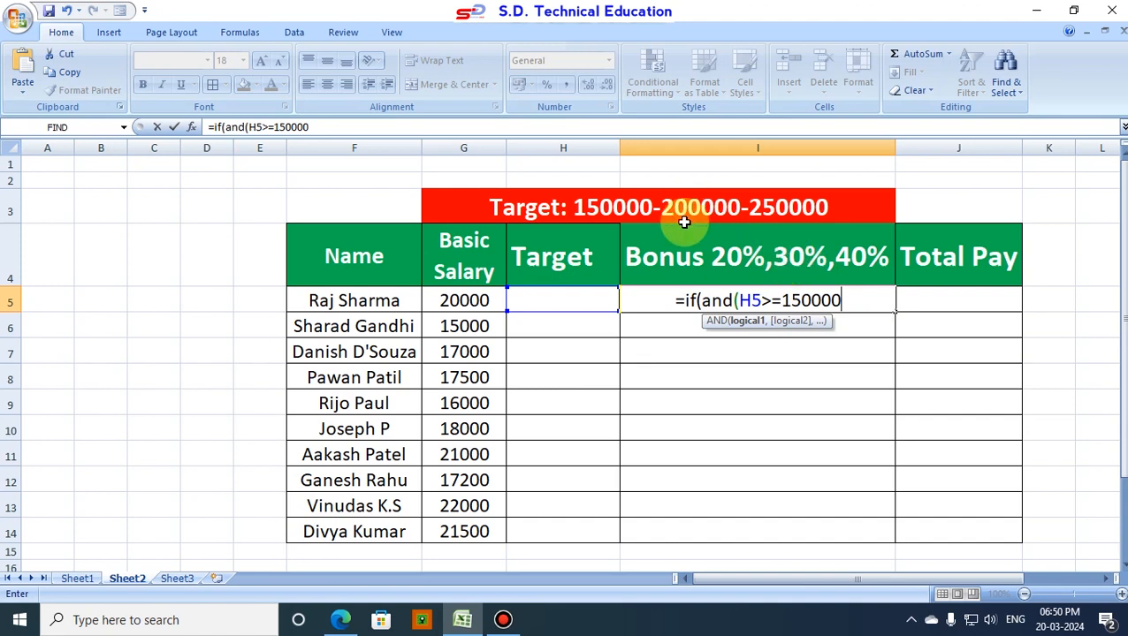
Step: Add H5<200000 as the second condition of the AND test and close its parenthesis
text(,)
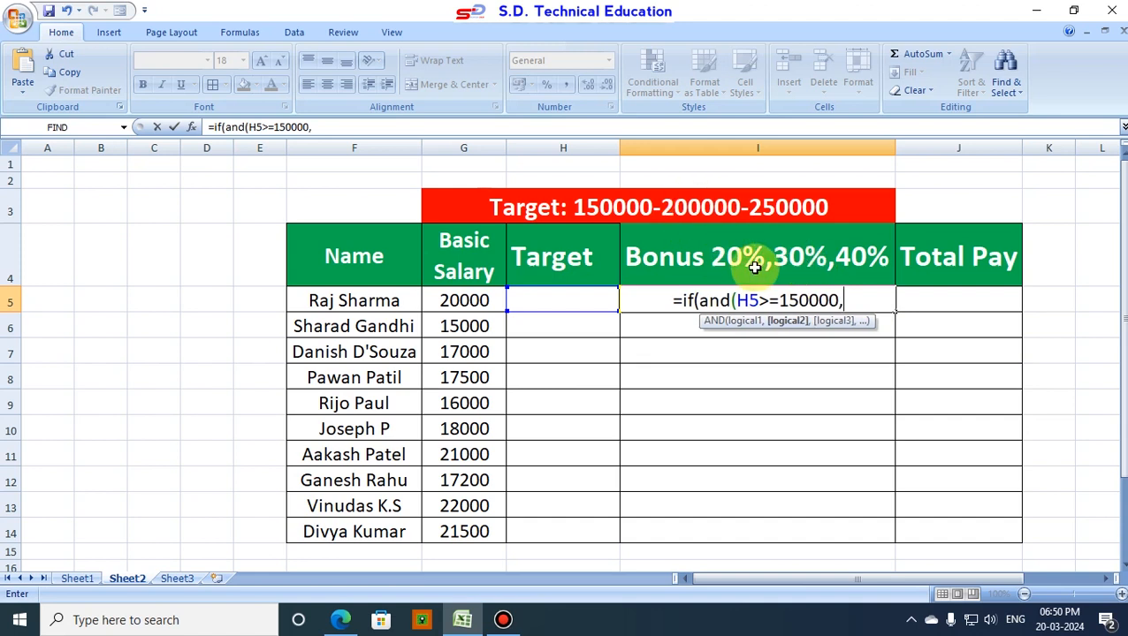
click(557, 305)
text(<200000)
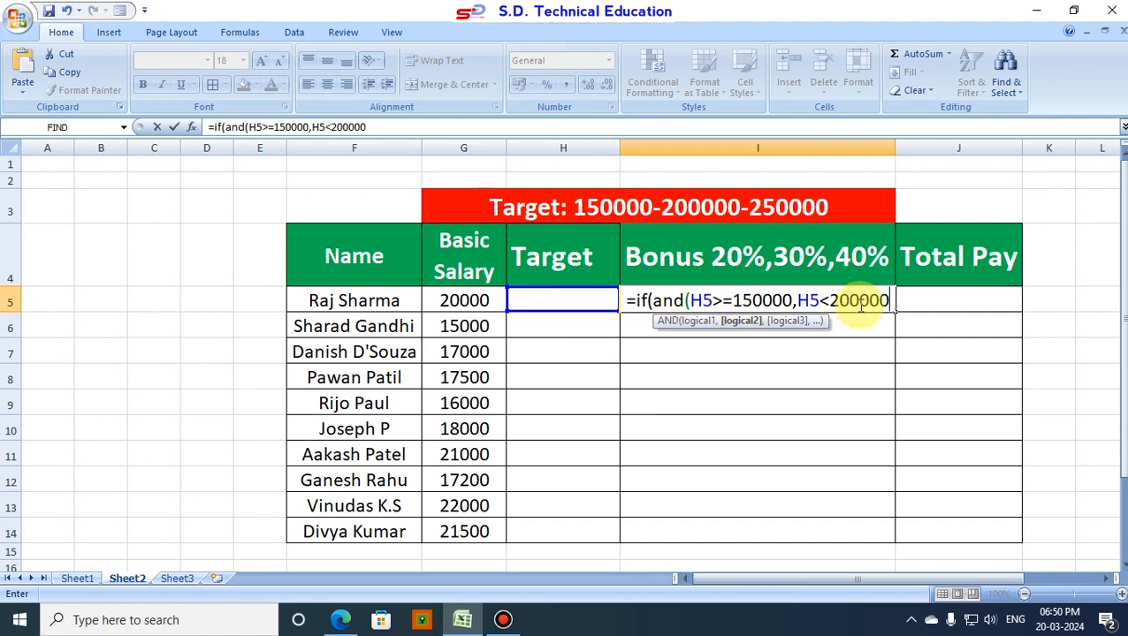
text())
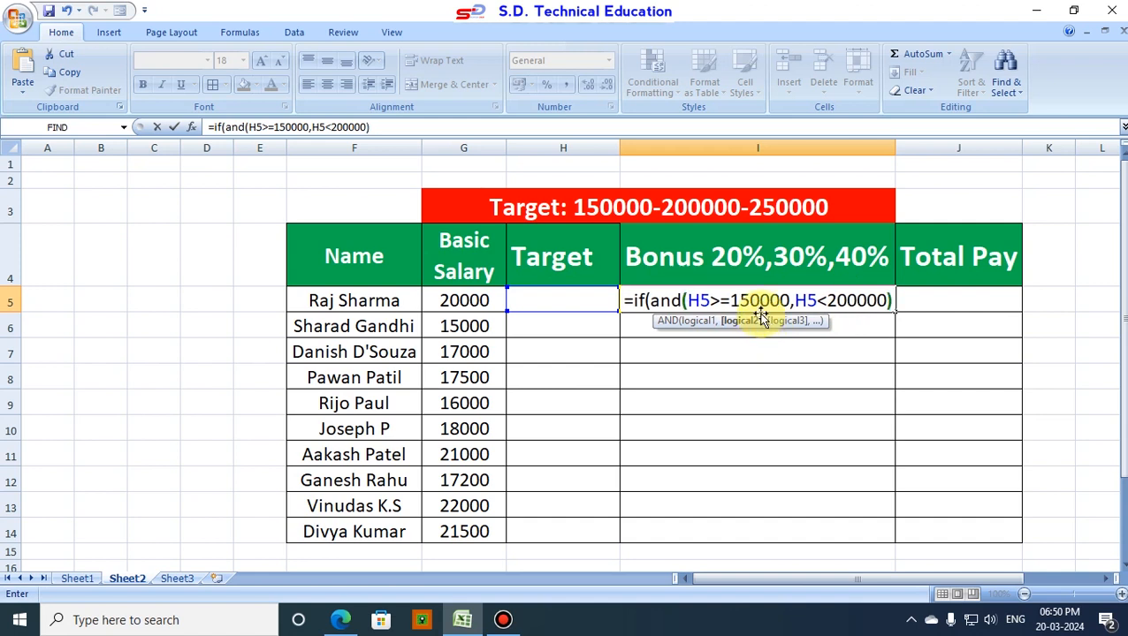
text(,)
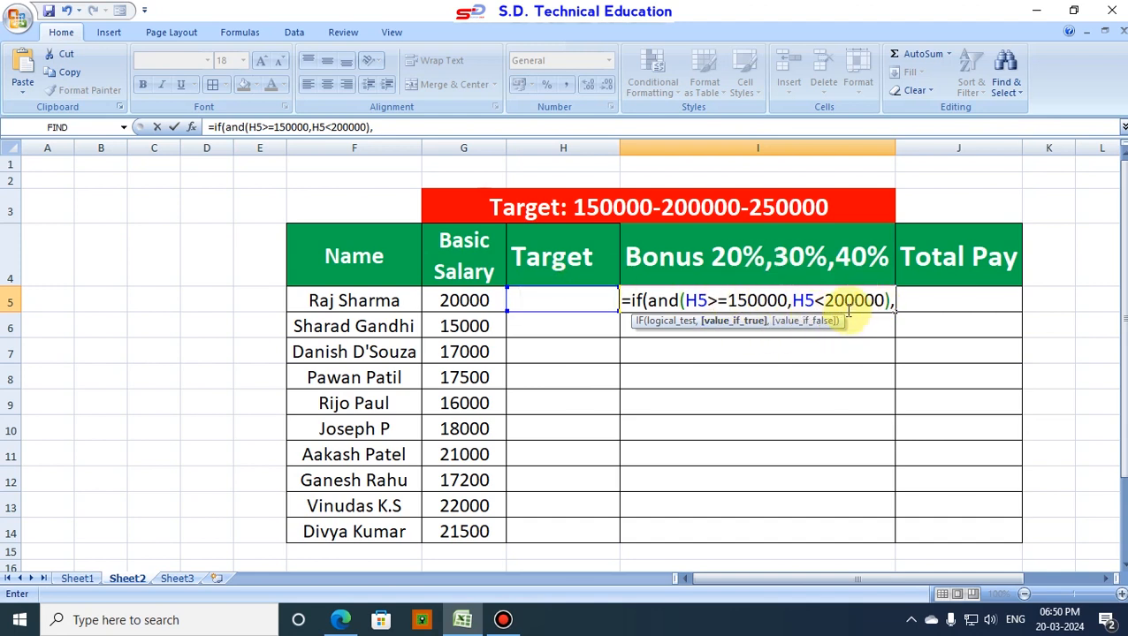
Step: Enter G5*20% as the value returned when the first IF test is true
click(476, 301)
text(*)
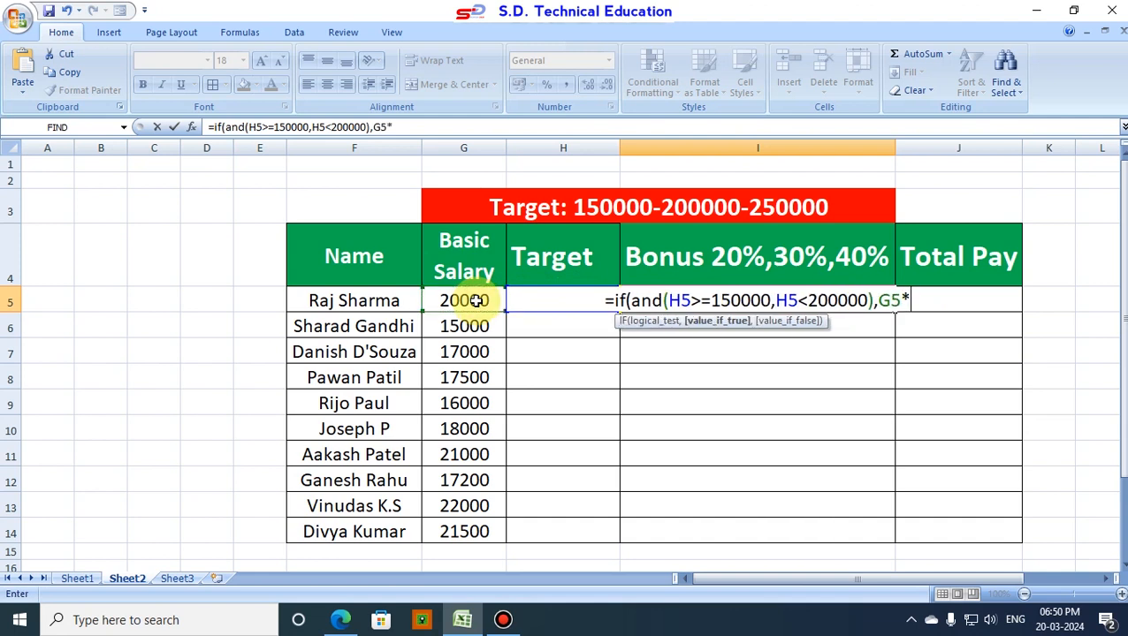
text(20)
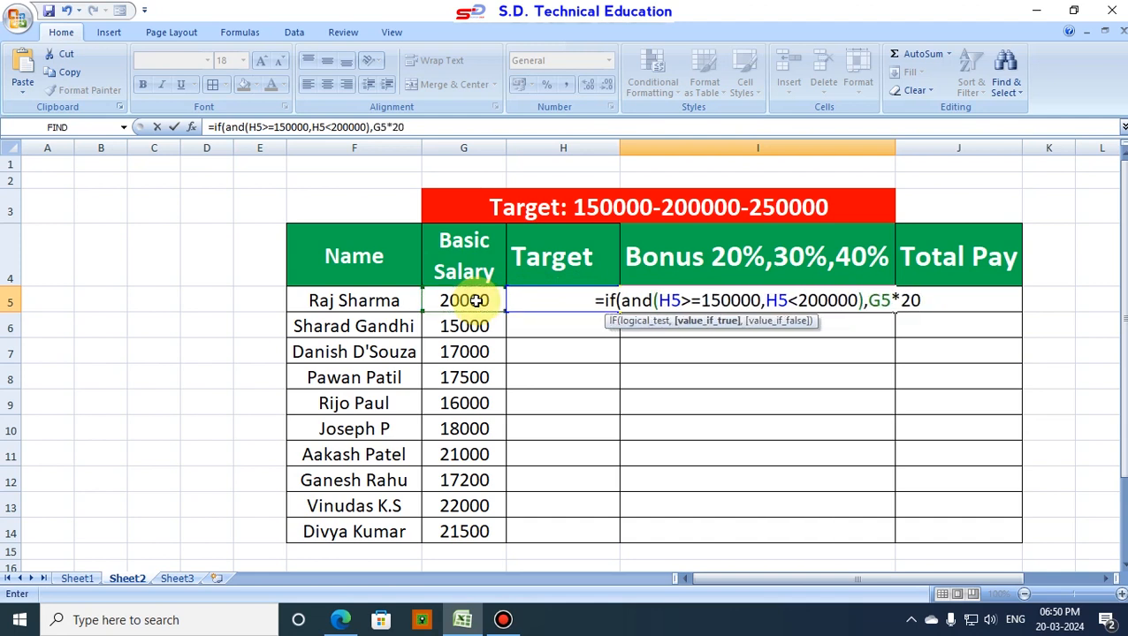
text(%)
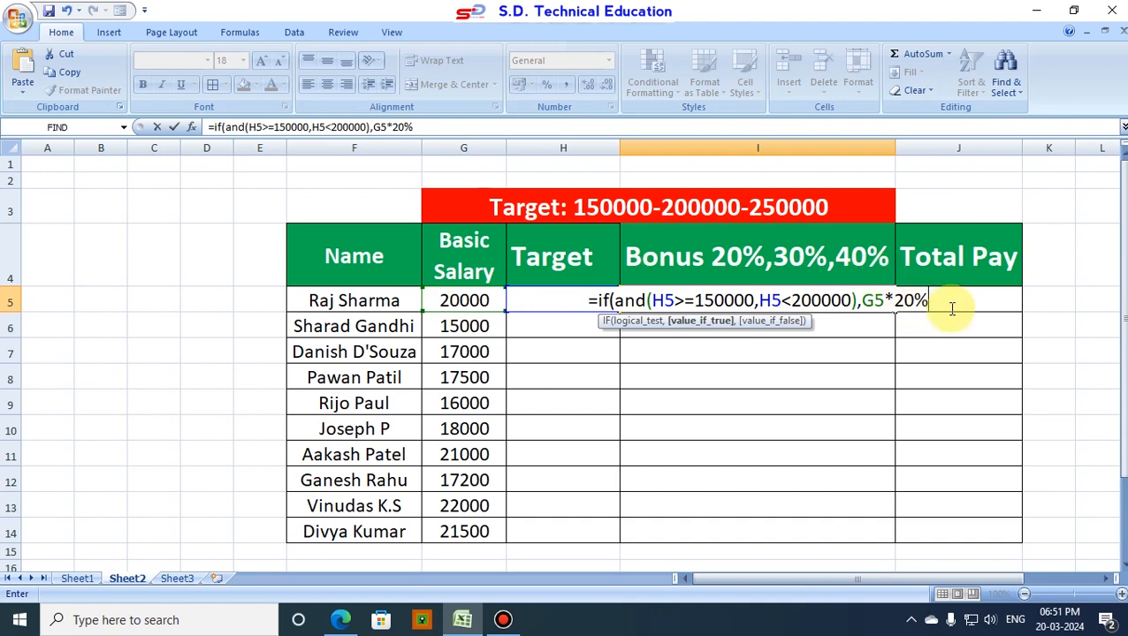
Step: Nest a second IF as the value if false, opening an AND test with the condition h5>=200000
text(,if)
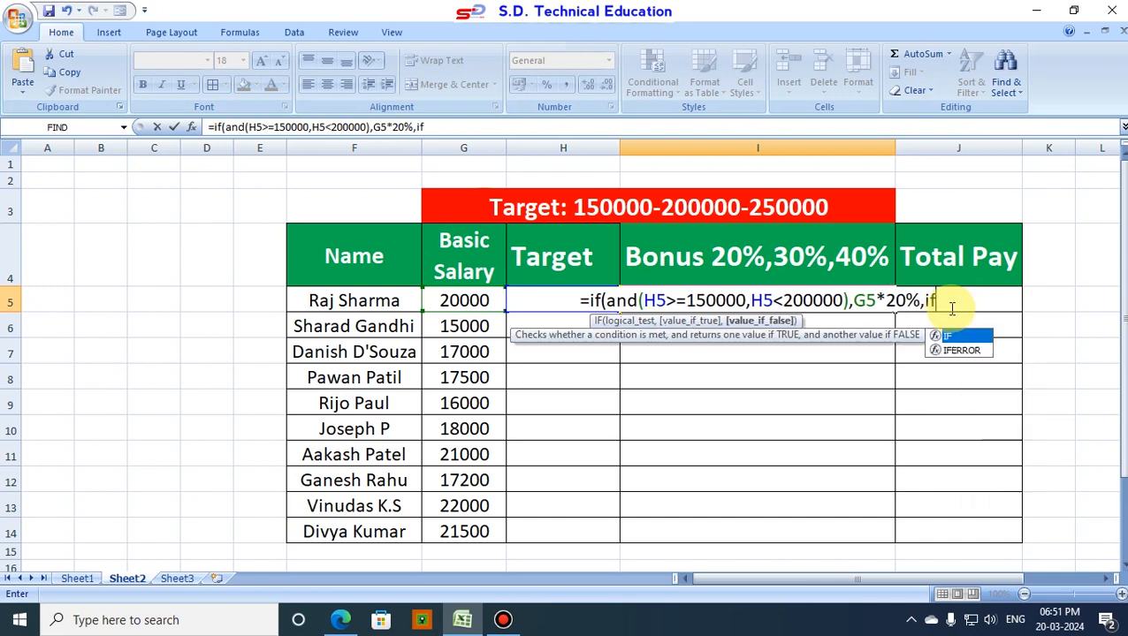
text(()
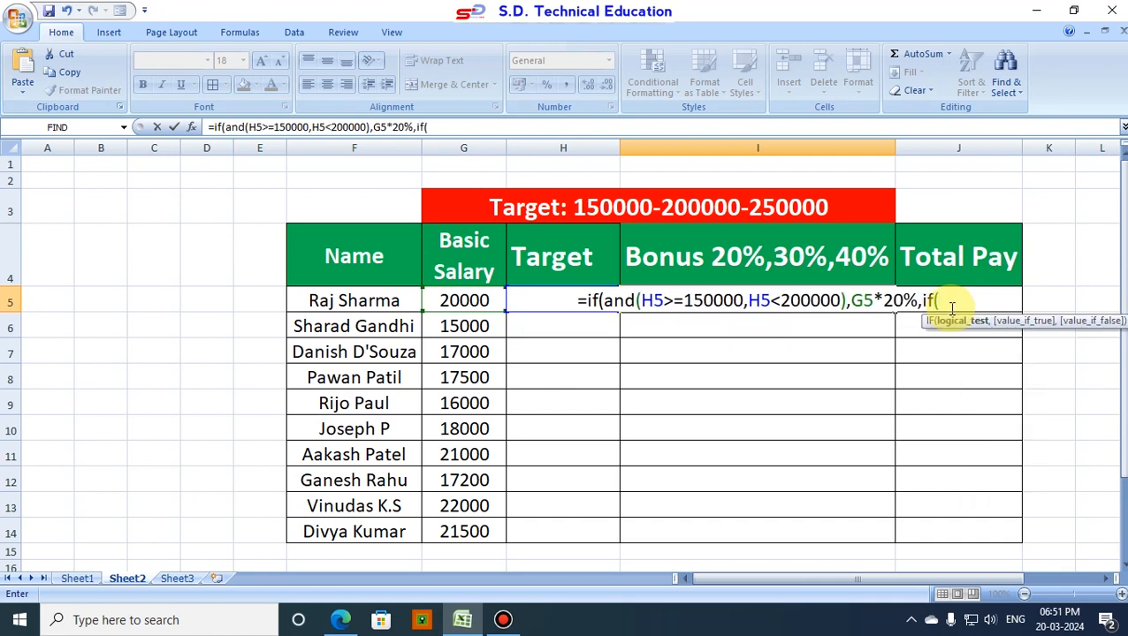
text(and)
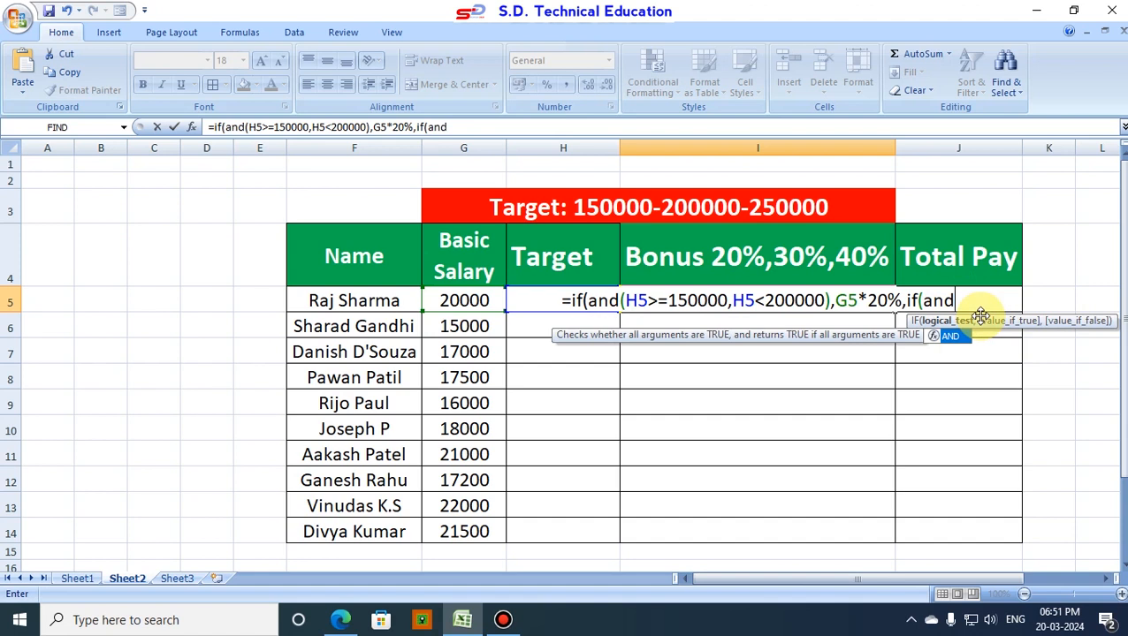
text(()
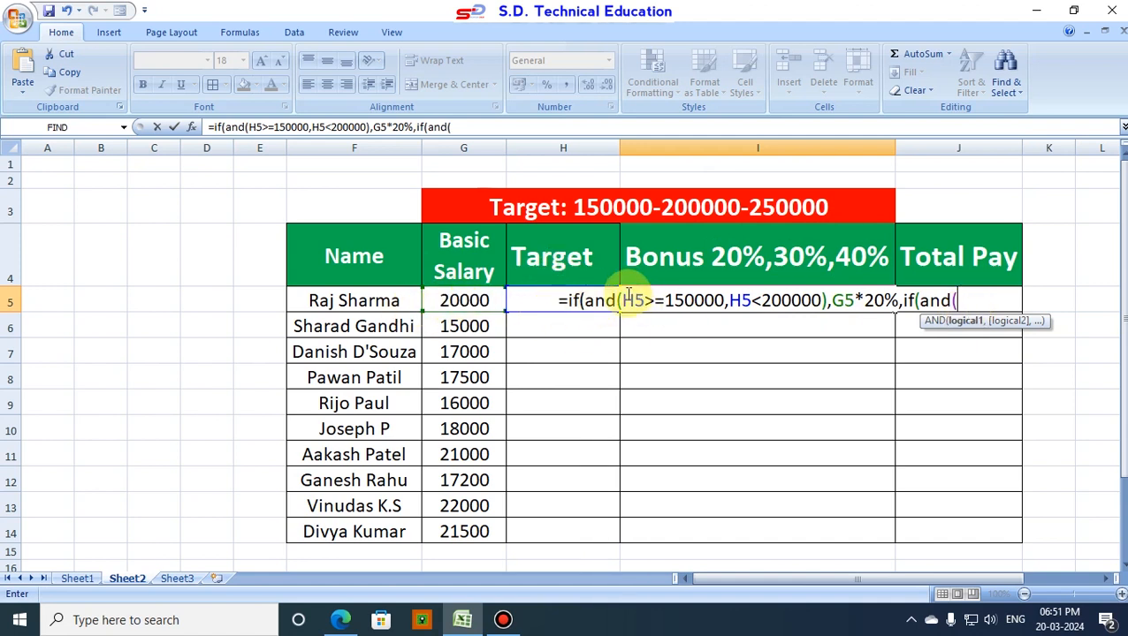
text(h5)
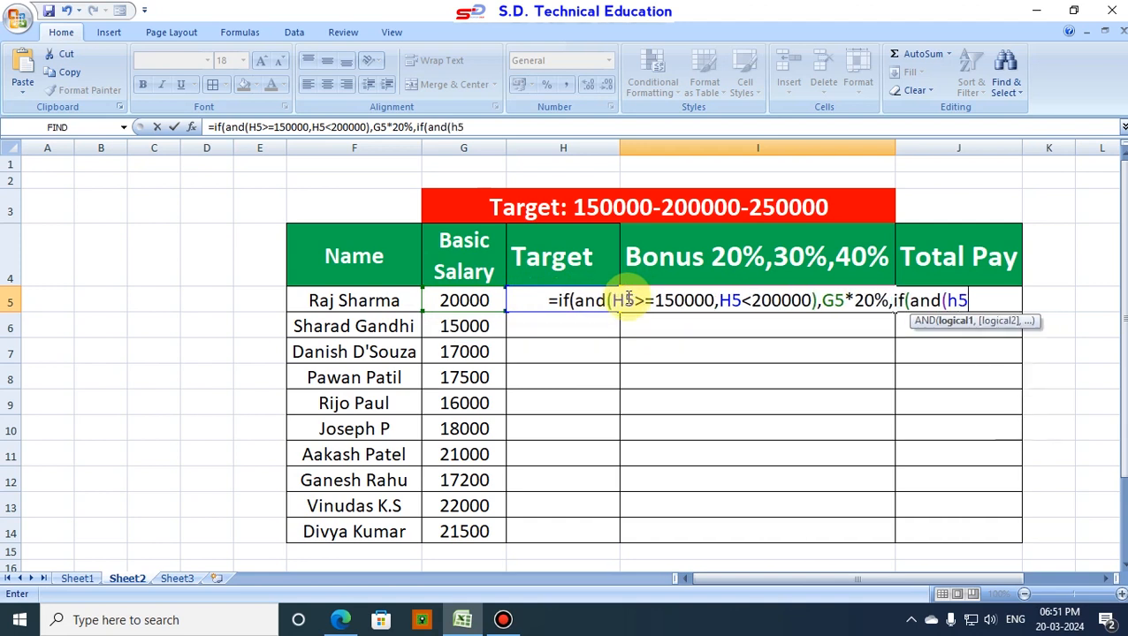
text(>)
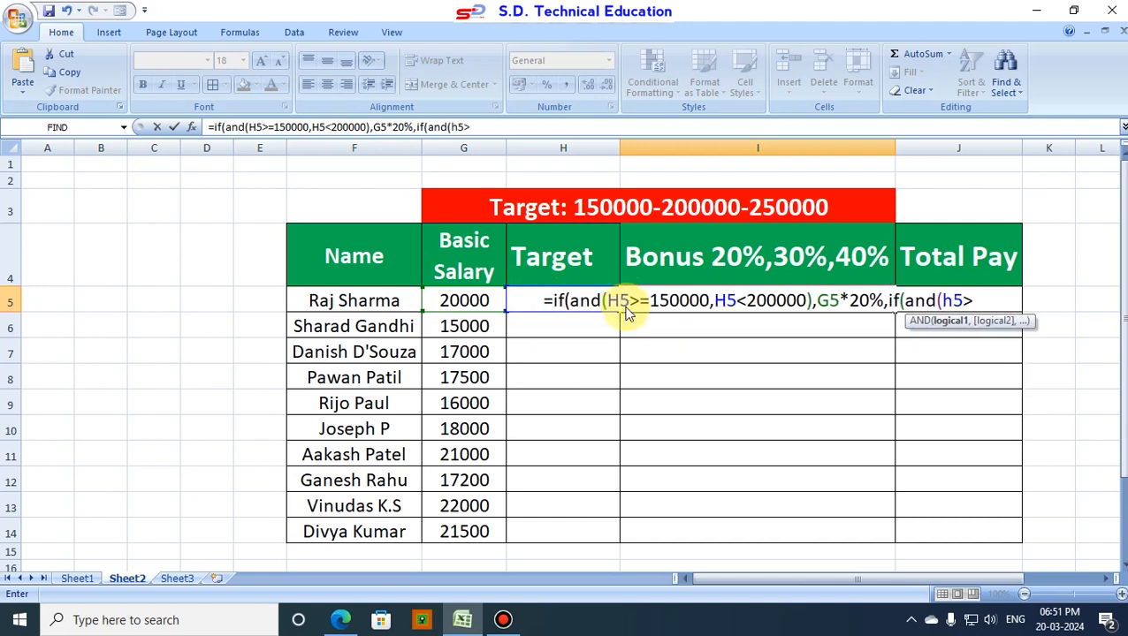
text(=)
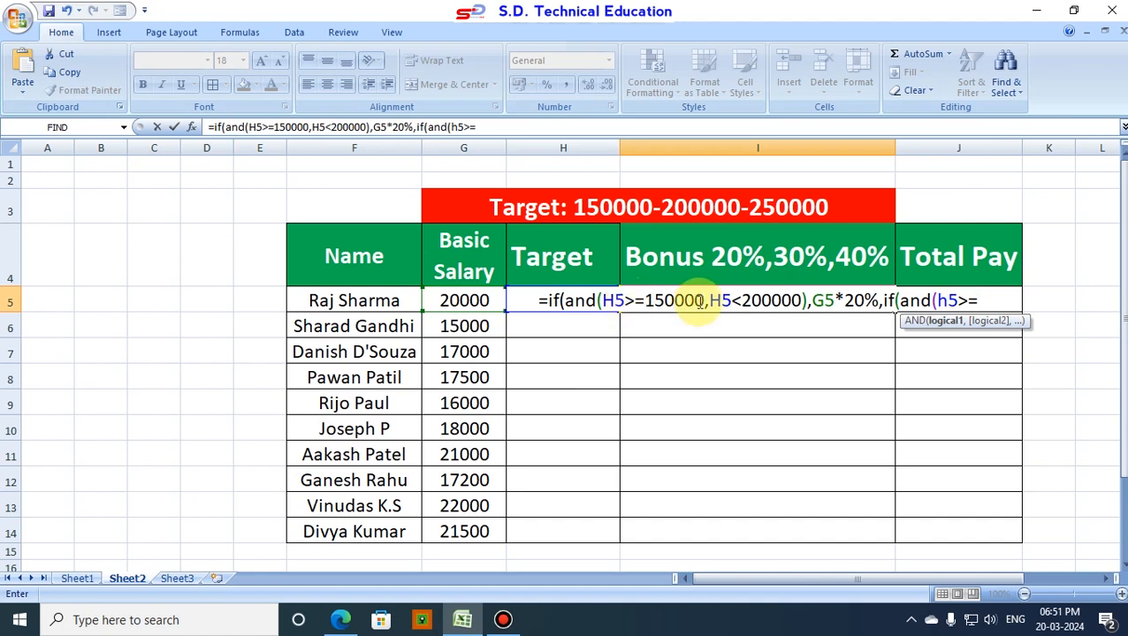
text(200000,)
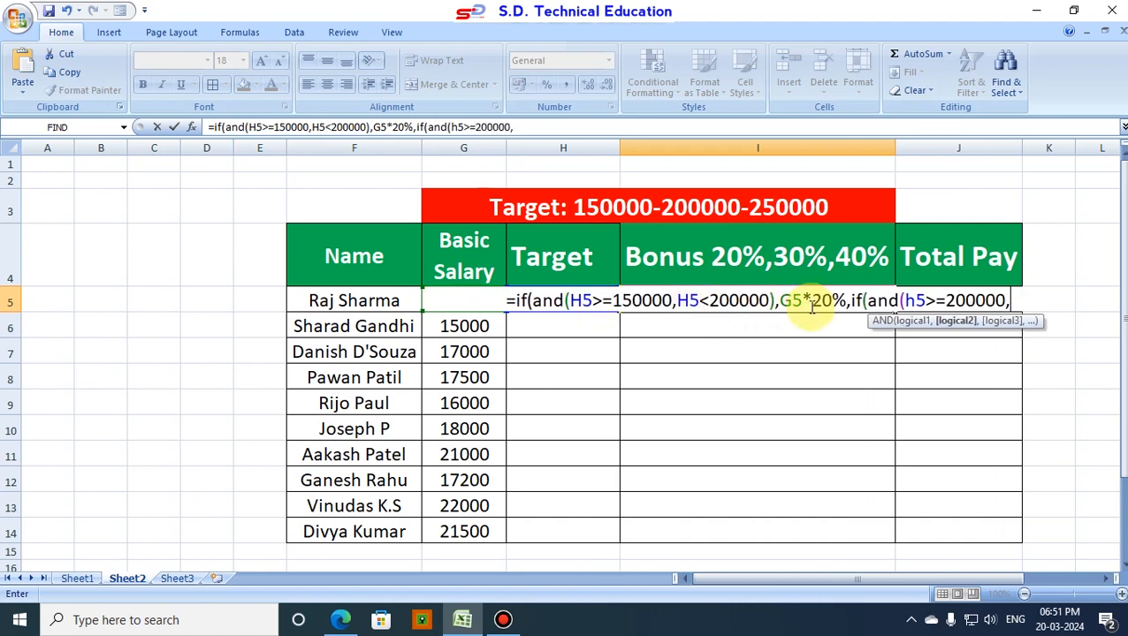
text(h5<)
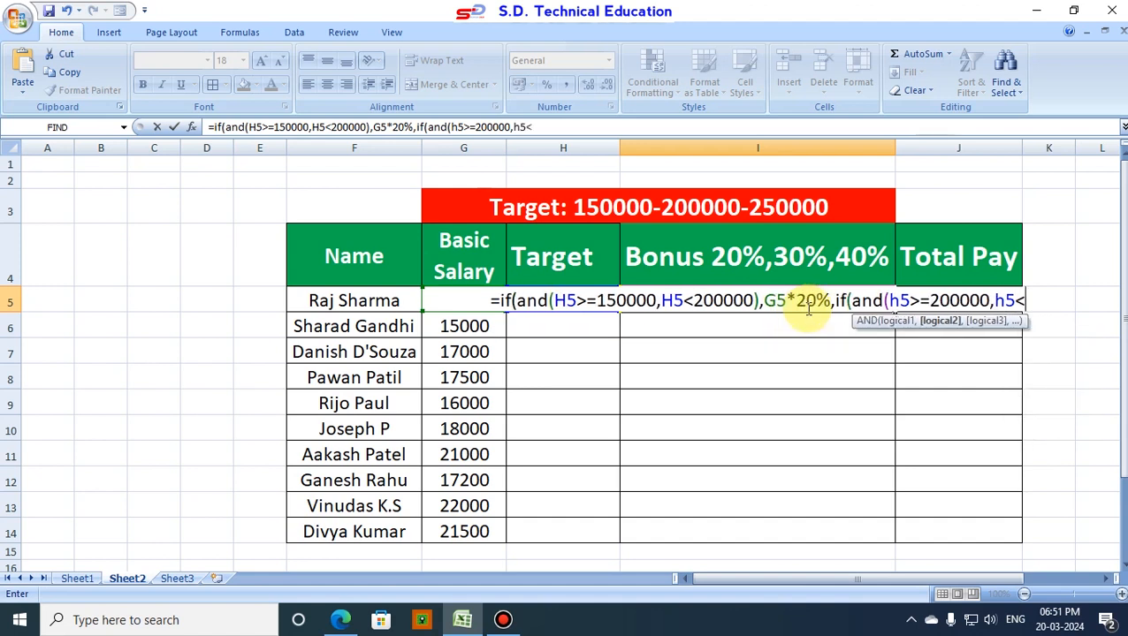
text(25)
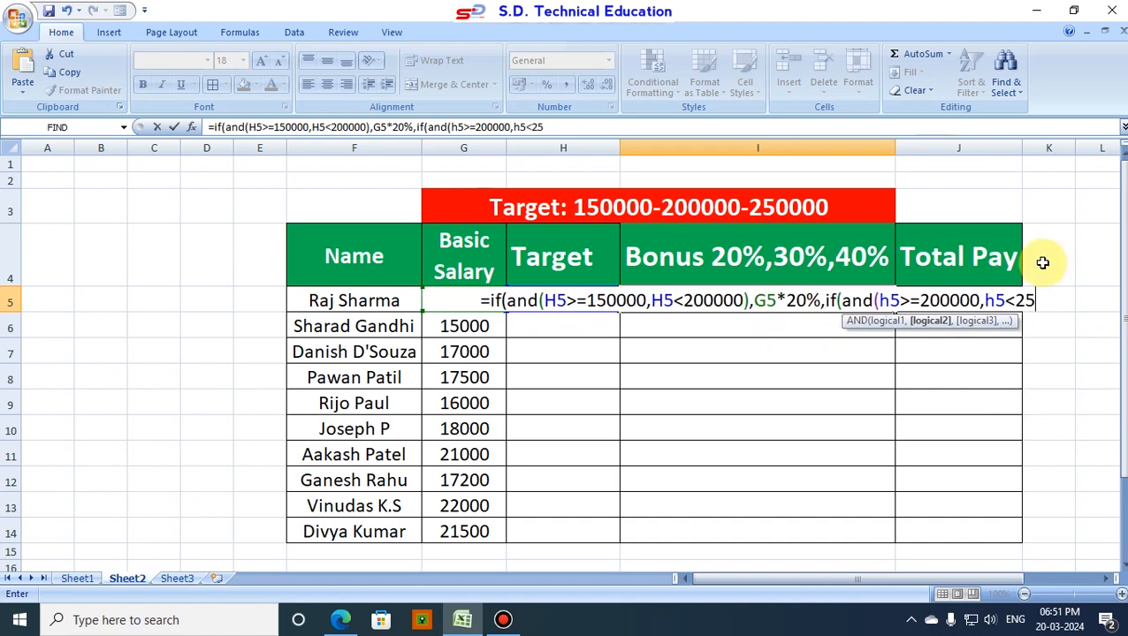
text(000)
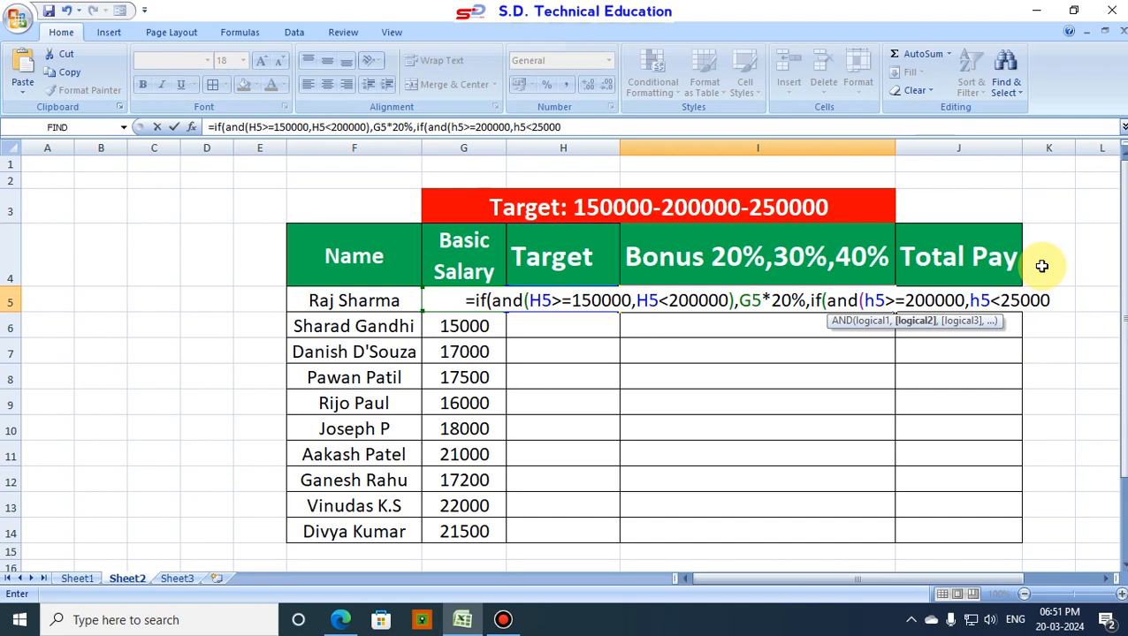
text(0)
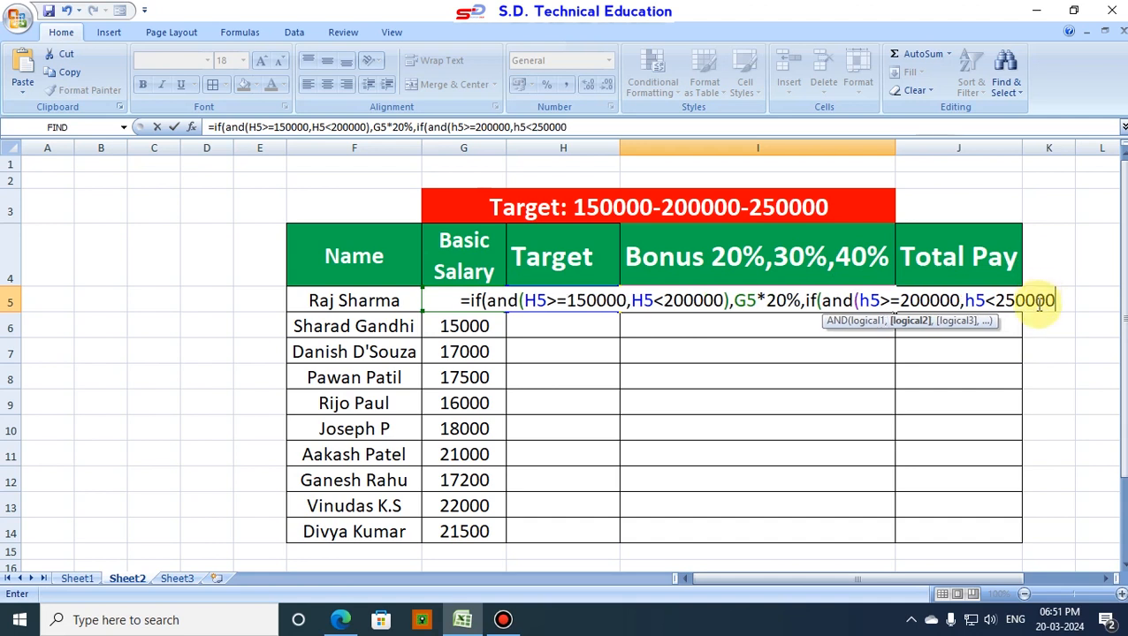
text())
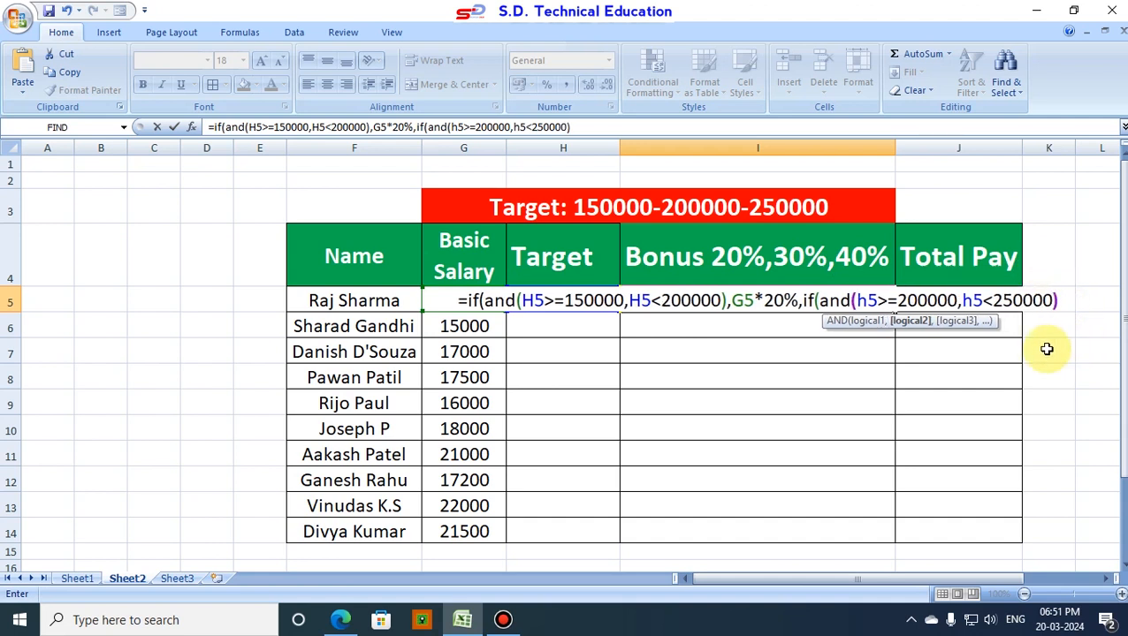
text(,)
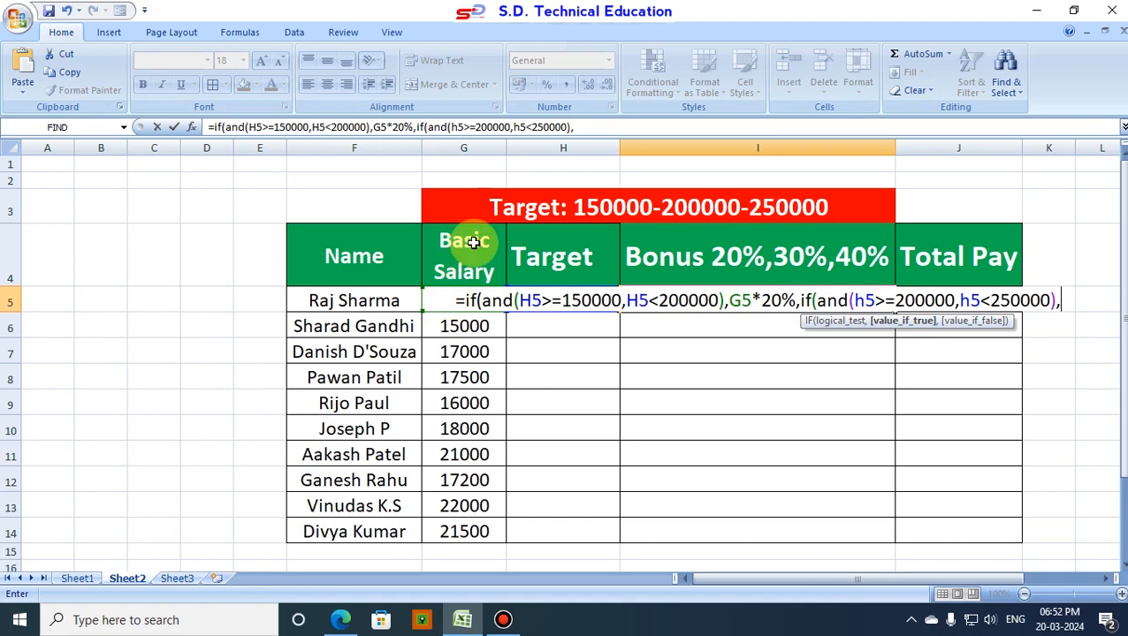
Step: Enter g5*30% as the value returned when the nested IF test is true
text(g5)
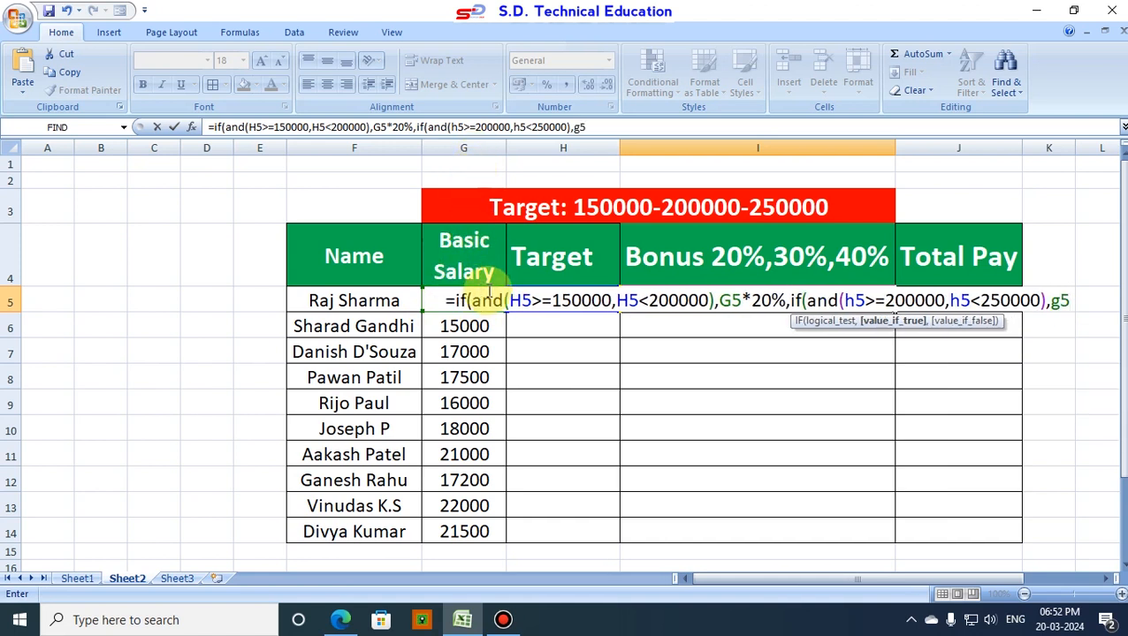
text(*)
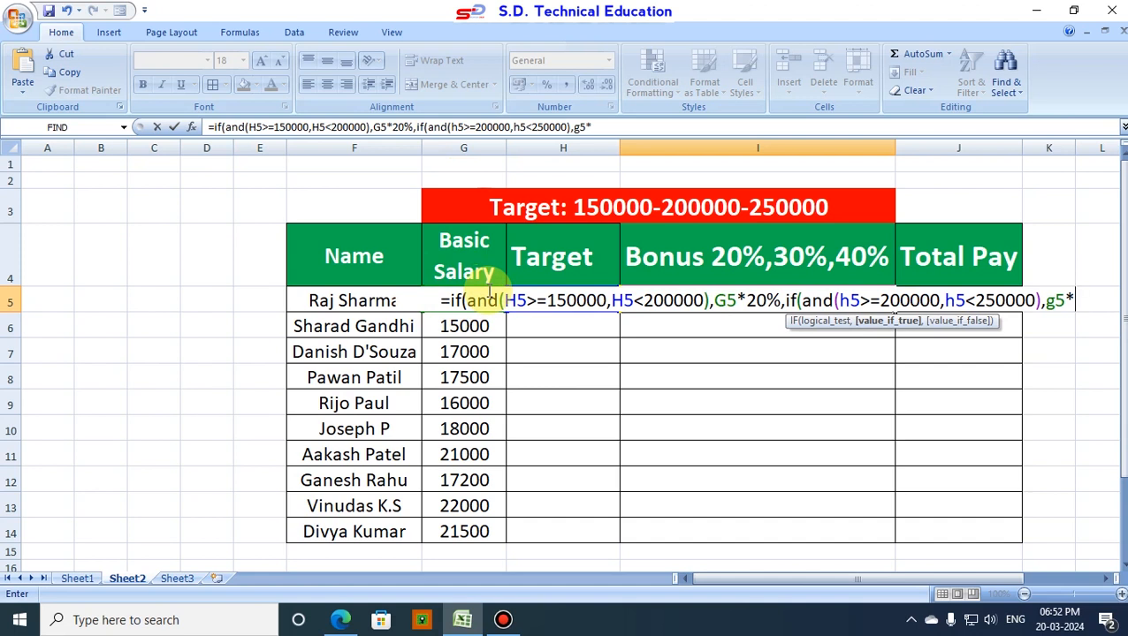
text(30)
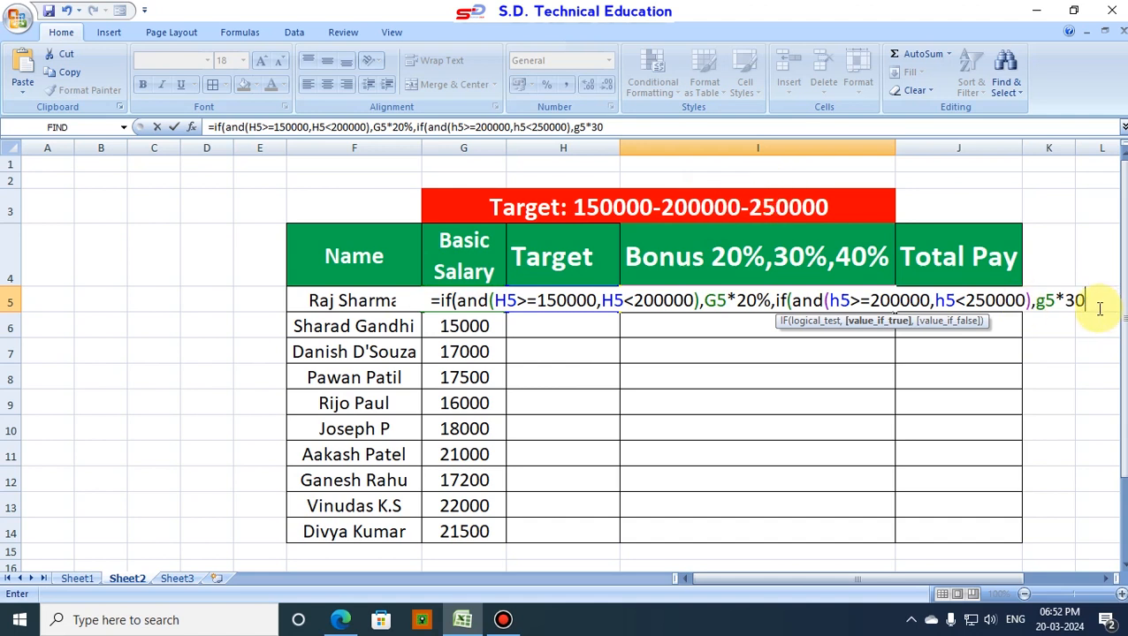
text(%)
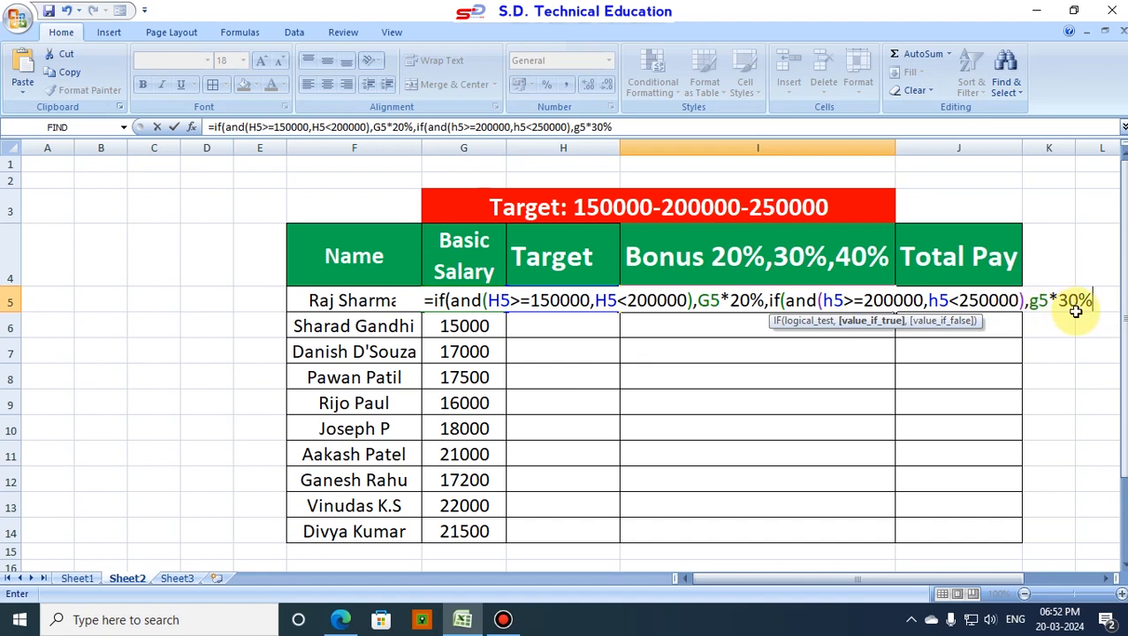
text(,)
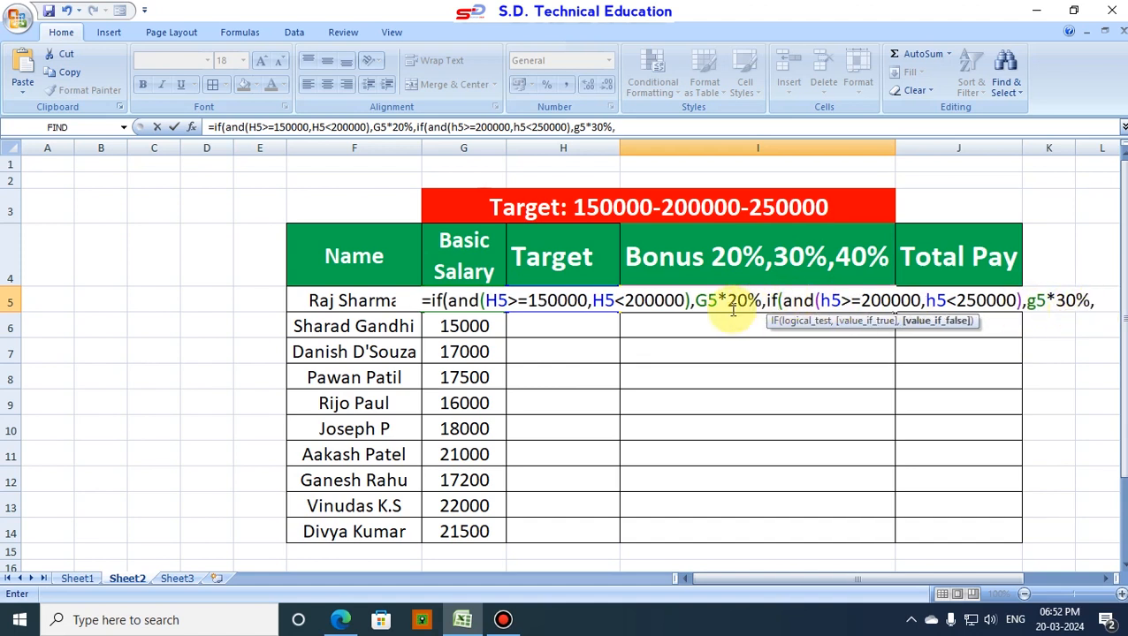
Step: Add a third IF as the second IF's value if false by duplicating if(and(h5>=200000,h5<250000),g5*30%, at the formula's end
drag(767, 301, 1094, 311)
key(ctrl+c)
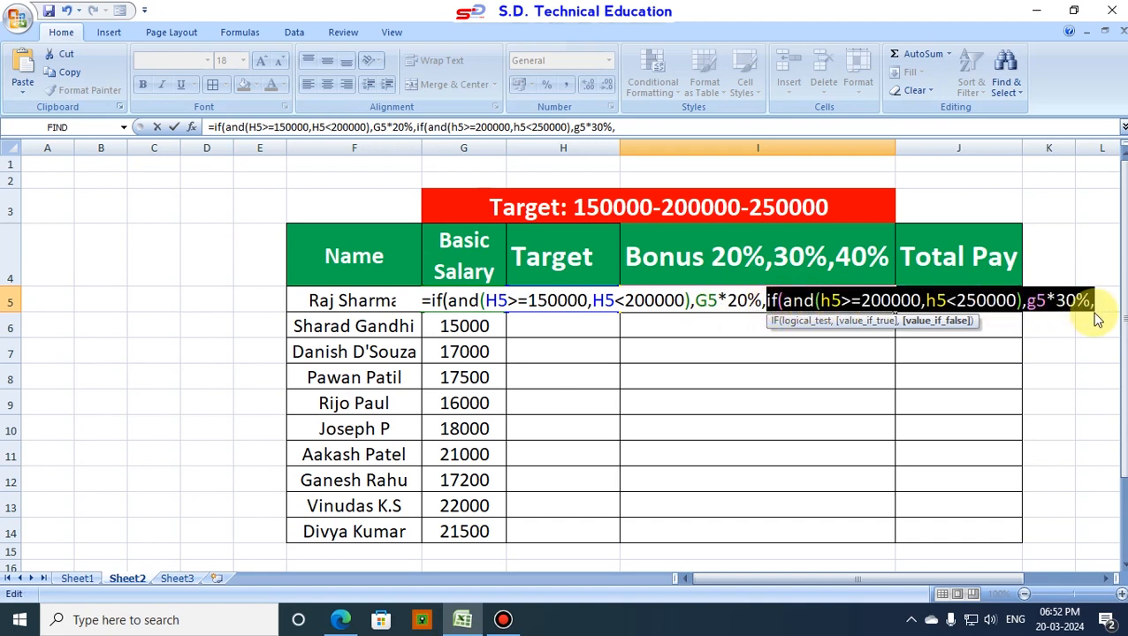
click(1102, 301)
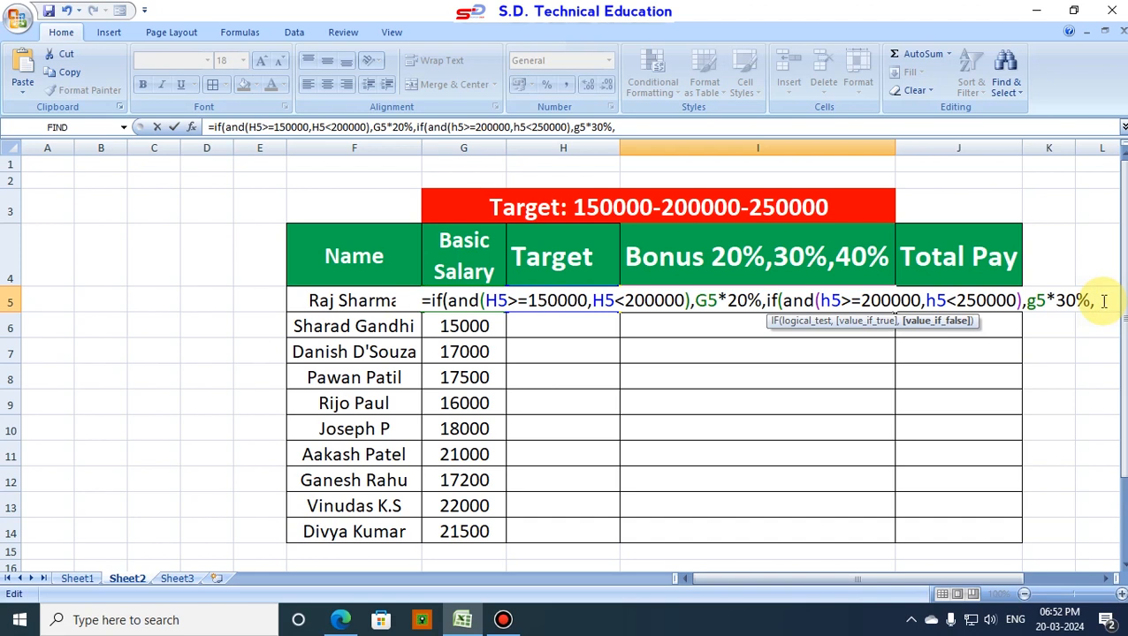
key(ctrl+v)
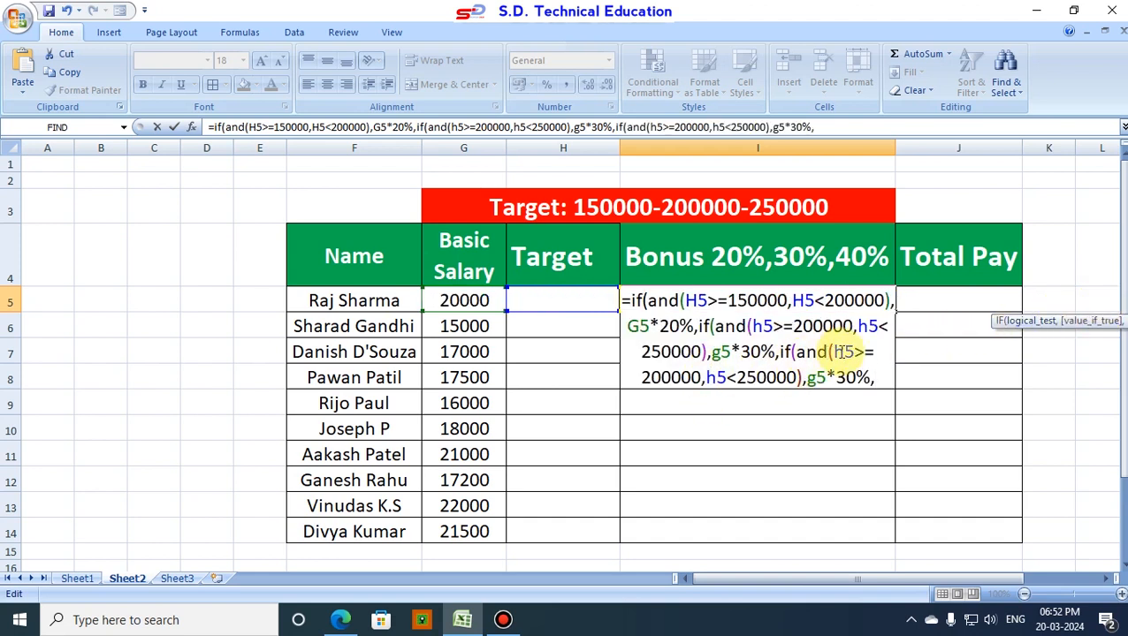
Step: Change the third IF's AND conditions to h5>=250000 and h5<300000
click(660, 378)
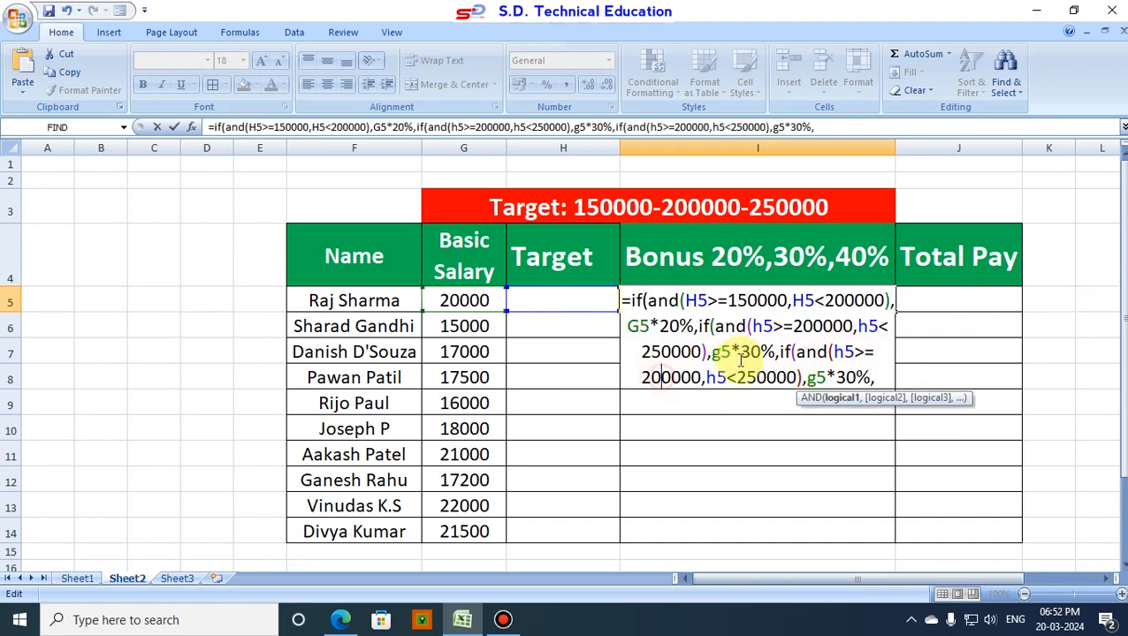
key(BackSpace)
text(5)
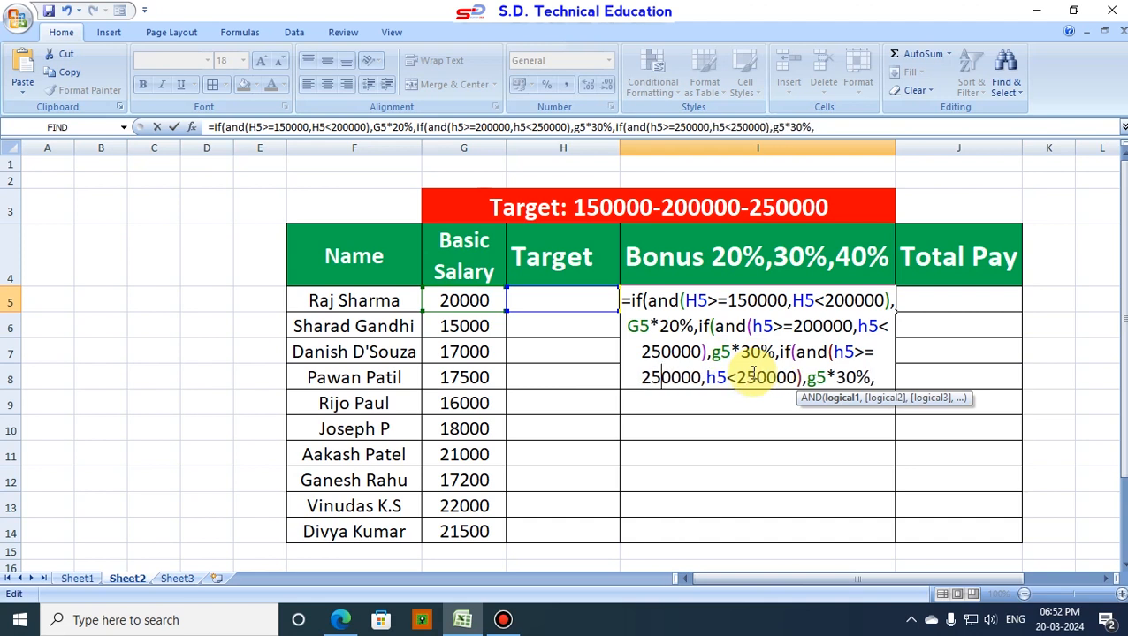
click(752, 378)
key(BackSpace)
key(BackSpace)
text(30)
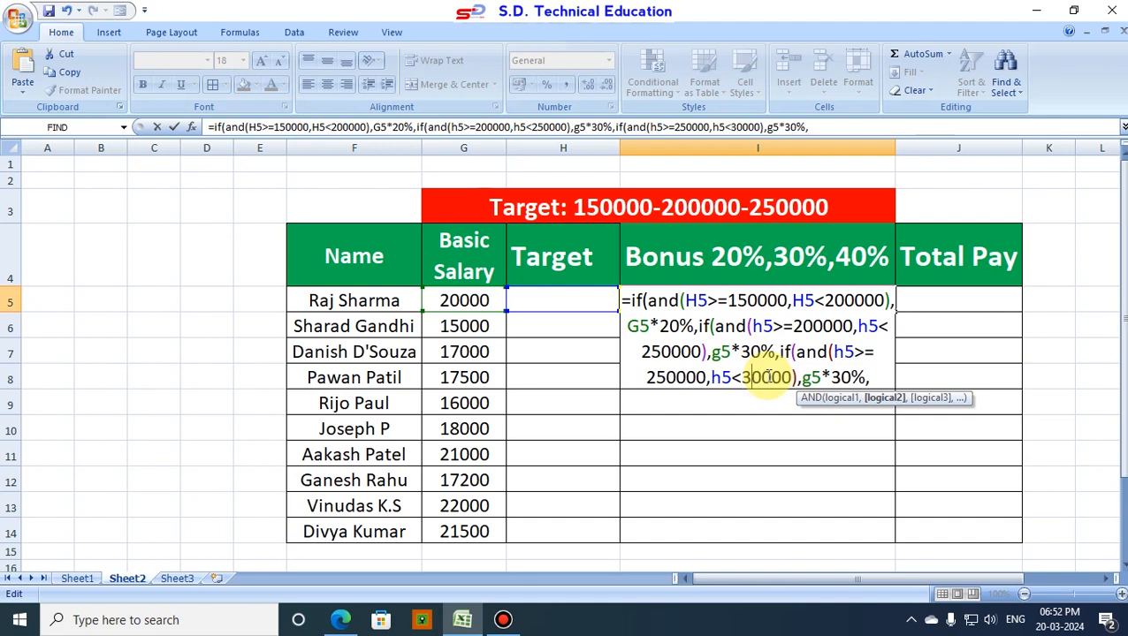
Step: Set the third IF's true value to g5*40%, remove the trailing comma, and complete the formula with three closing parentheses
click(847, 378)
key(BackSpace)
text(4)
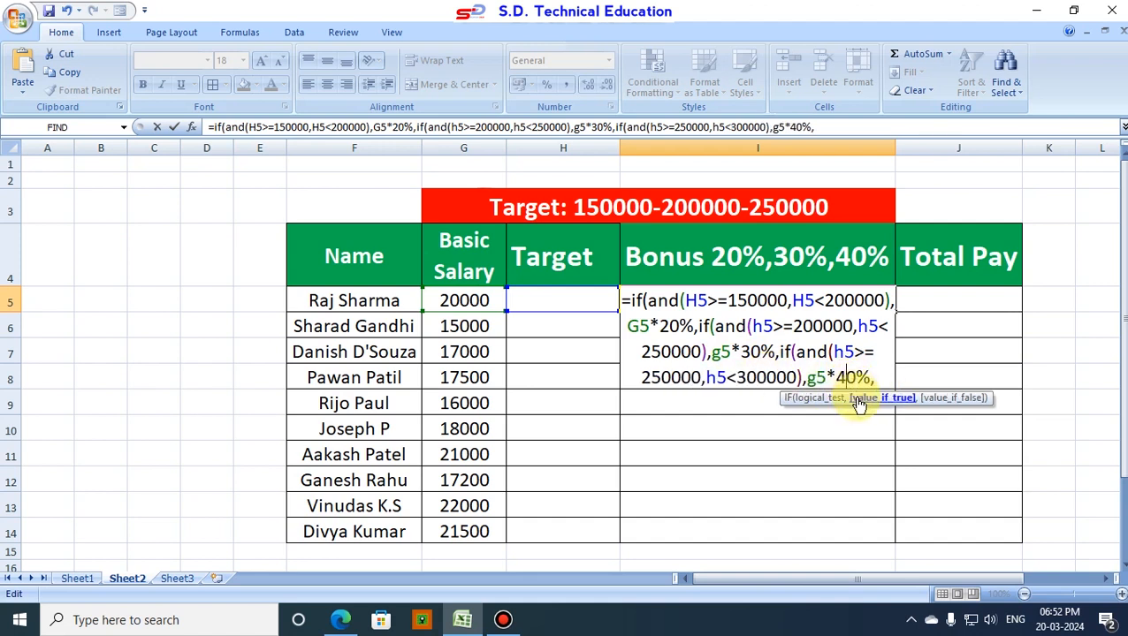
click(878, 378)
key(BackSpace)
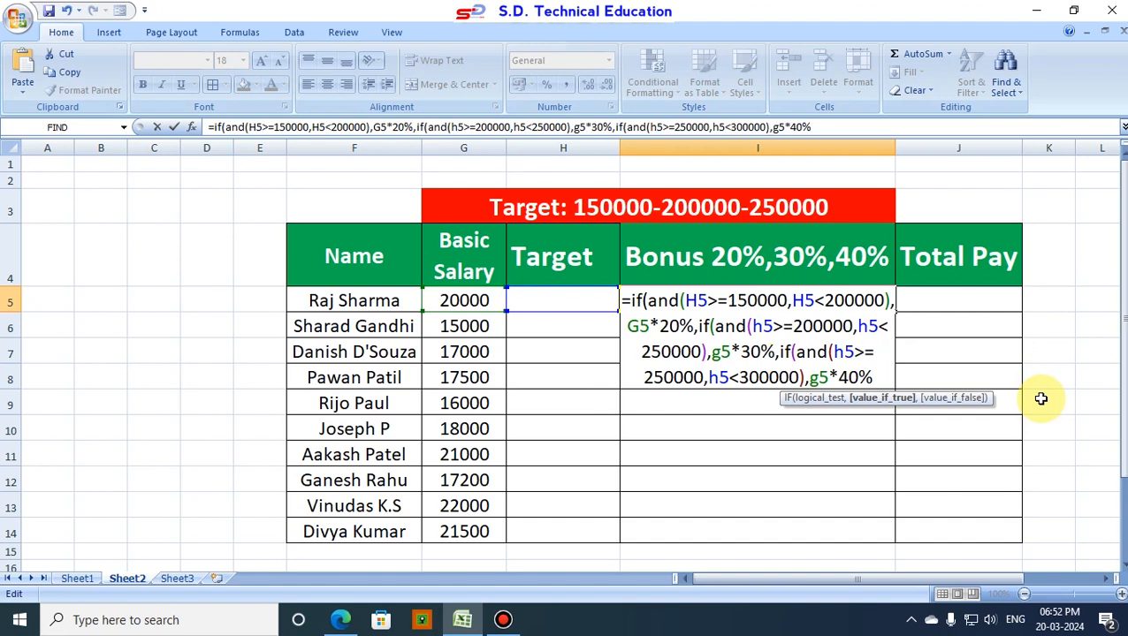
text())))
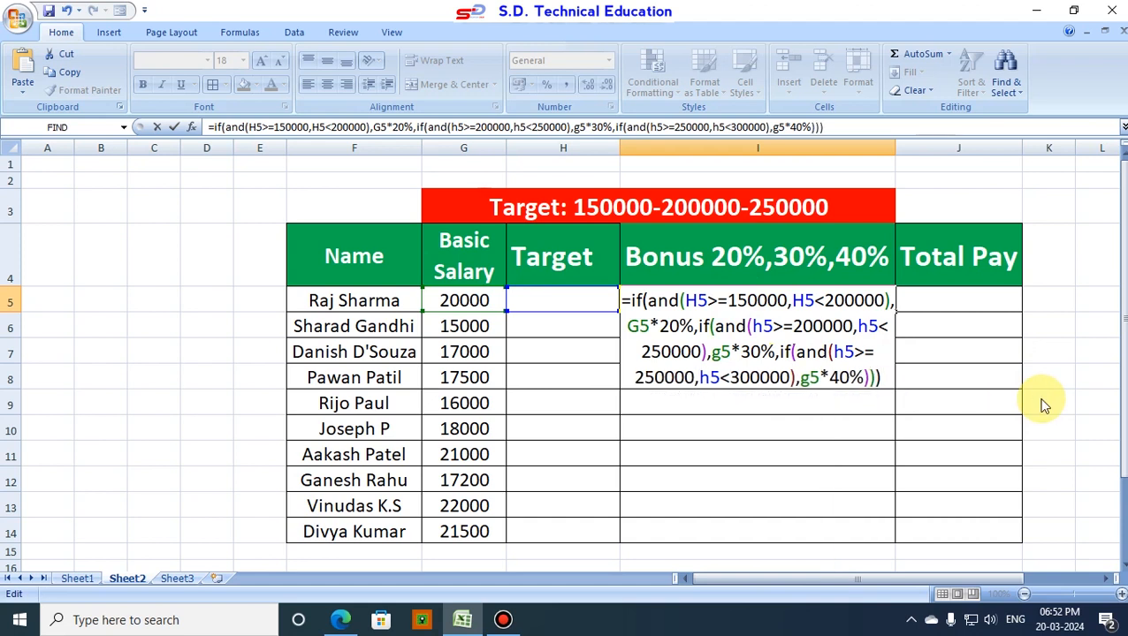
key(Return)
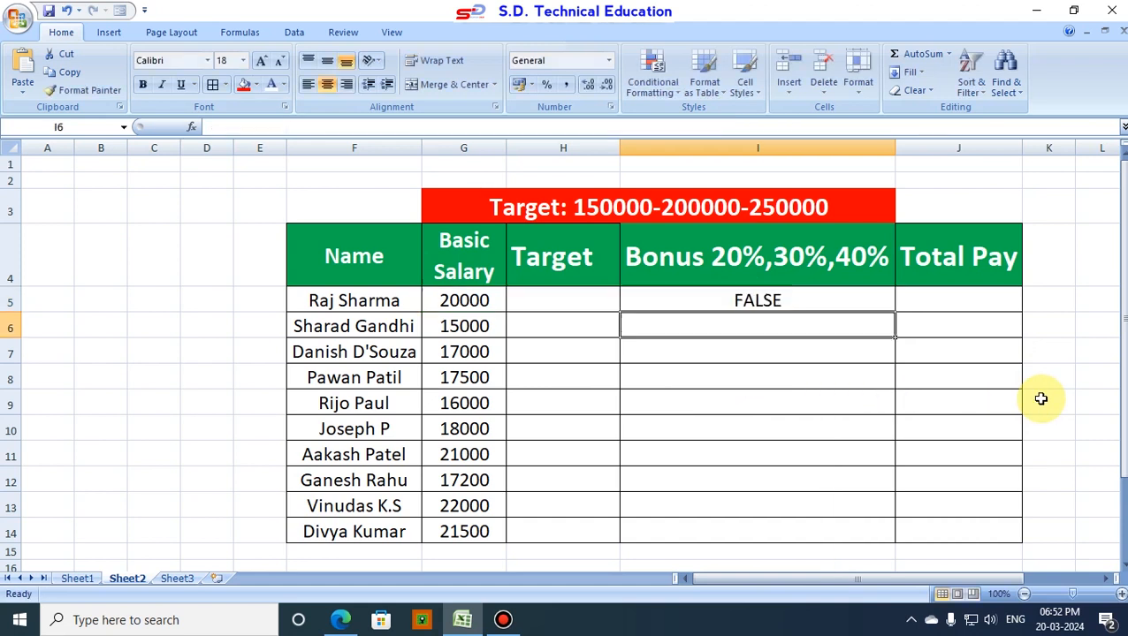
Step: Fill the bonus formula from I5 down through I14
click(781, 301)
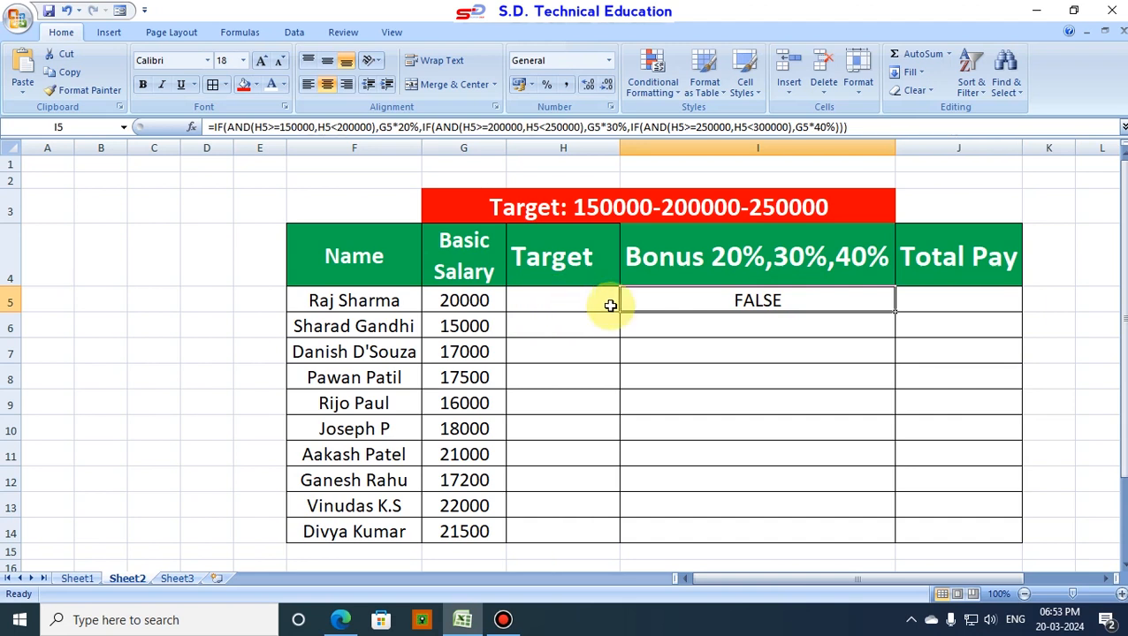
drag(895, 313, 893, 550)
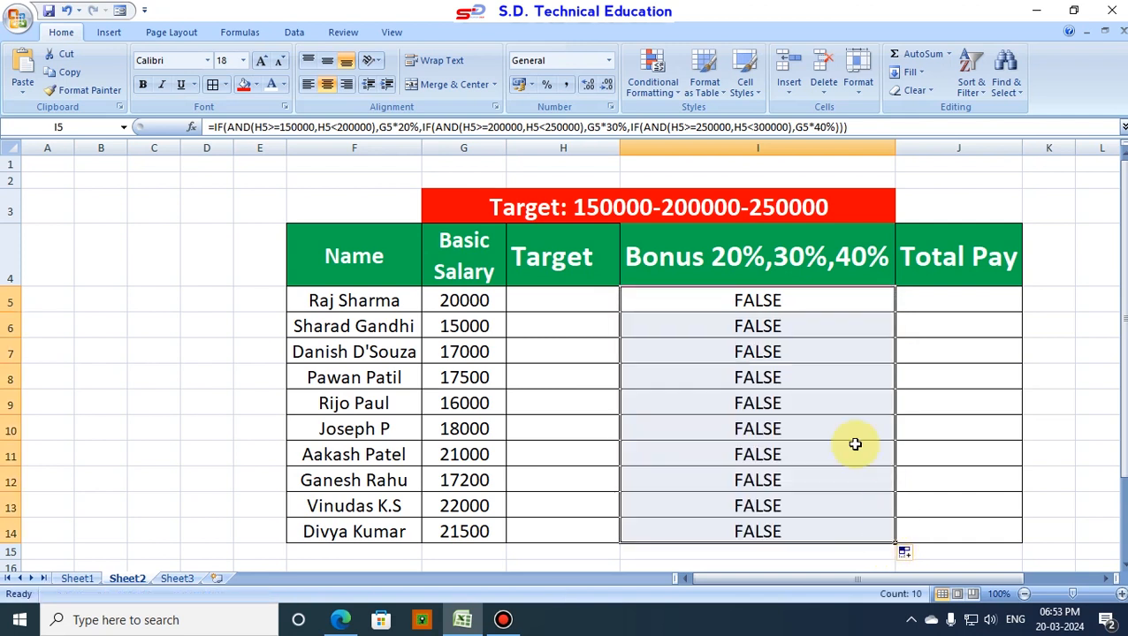
click(840, 395)
Step: Enter 150000 as the first employee's target in H5 to test the 20% bonus
click(569, 302)
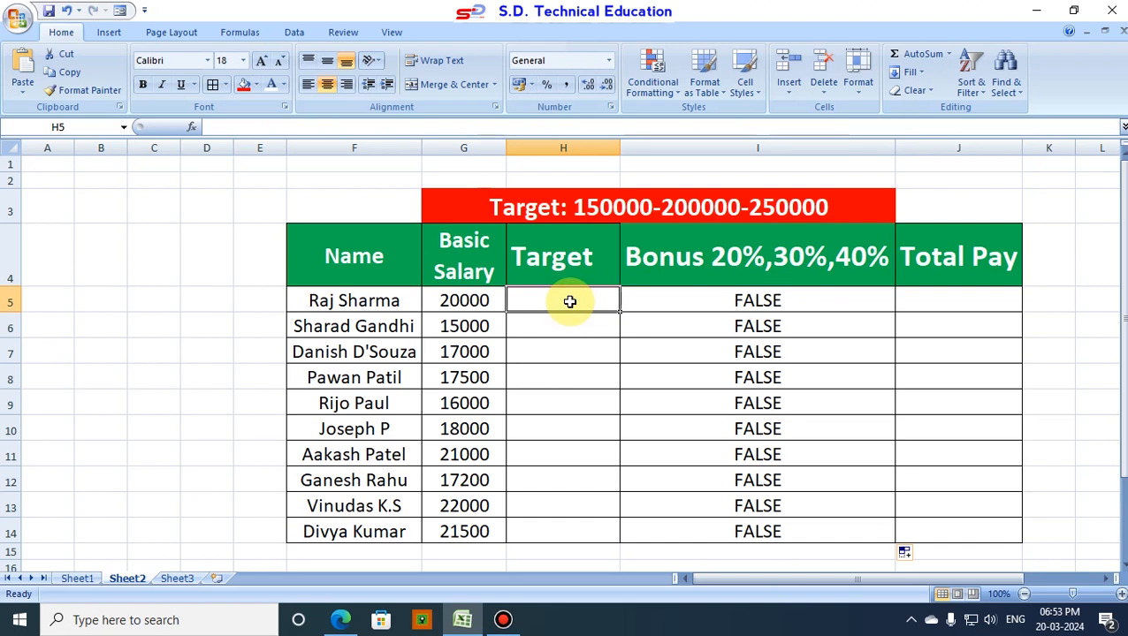
text(15)
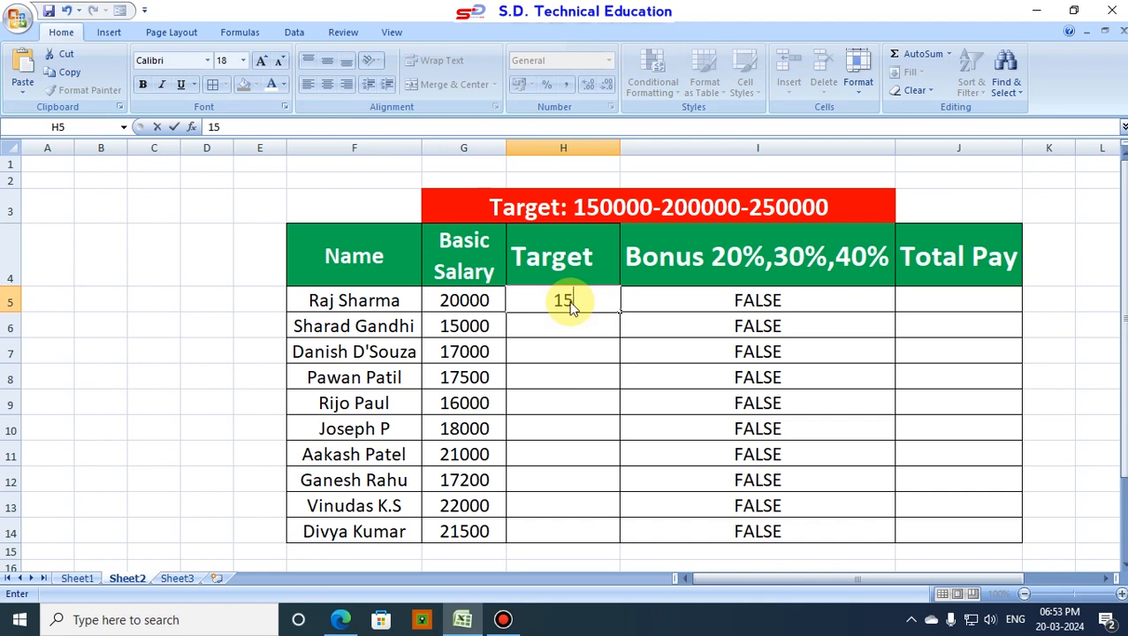
text(0000)
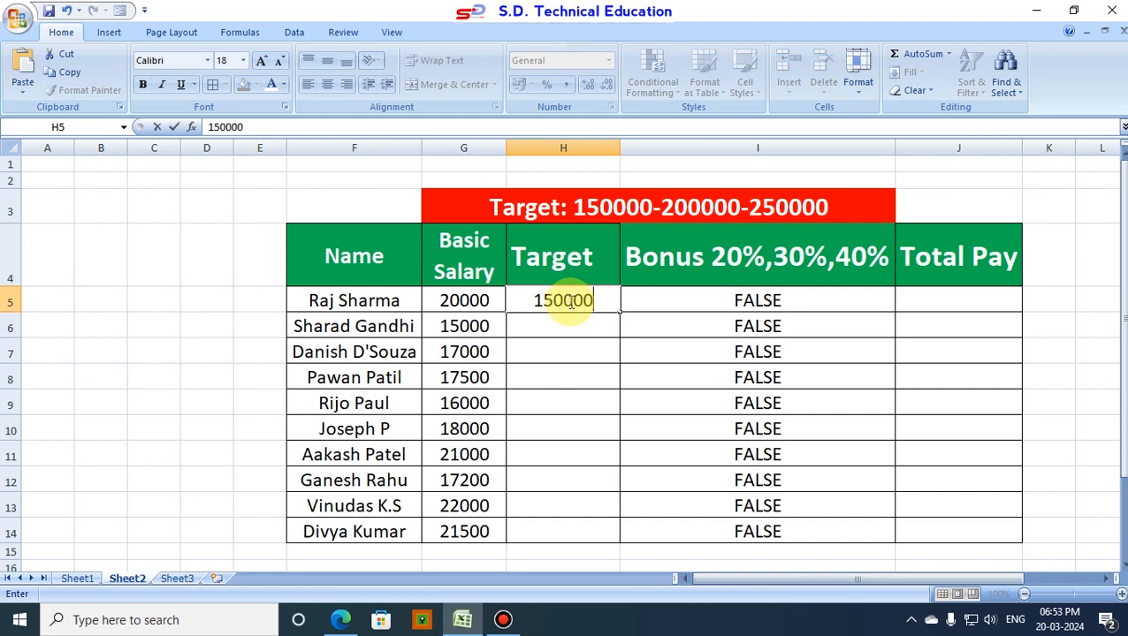
key(Return)
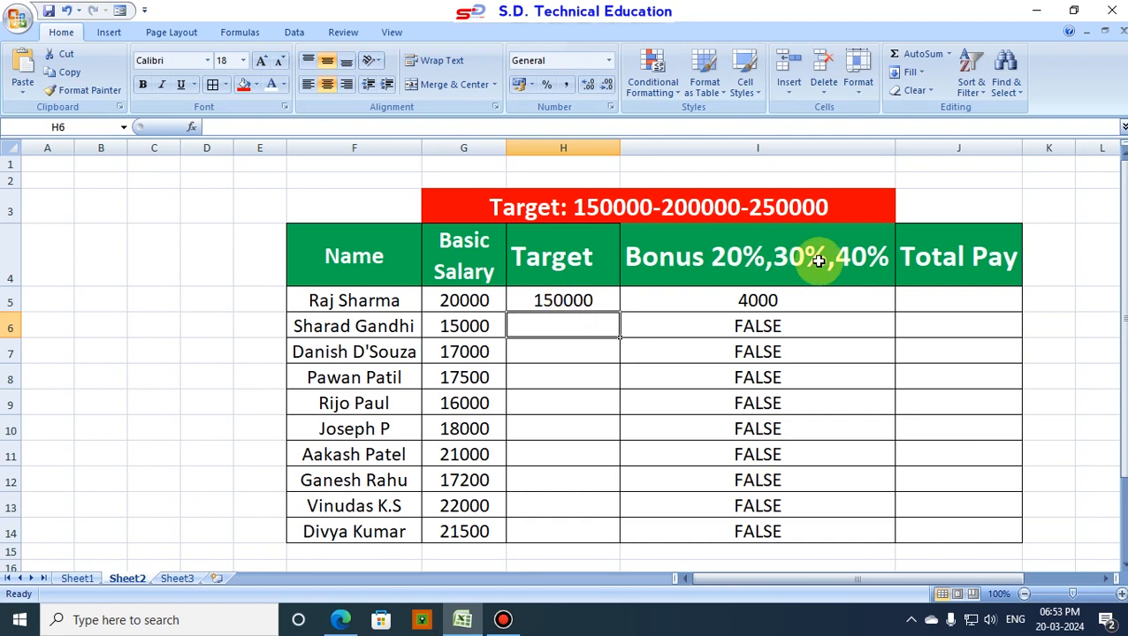
Step: Set the target in H5 to 170000 and review the bonus formula in I5
click(592, 301)
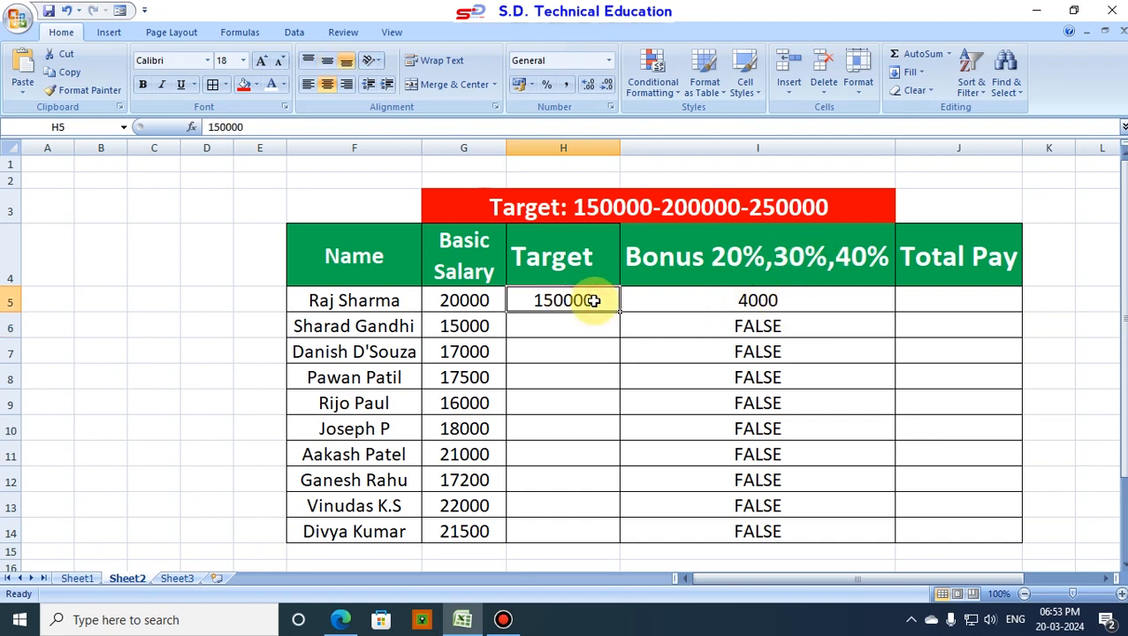
text(1)
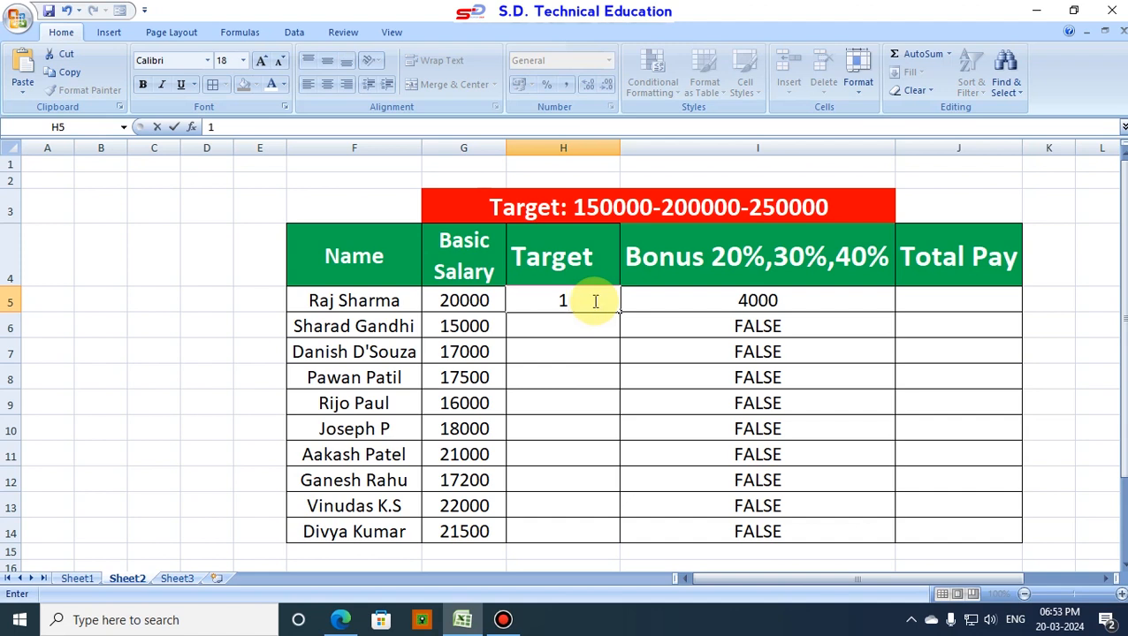
text(70000)
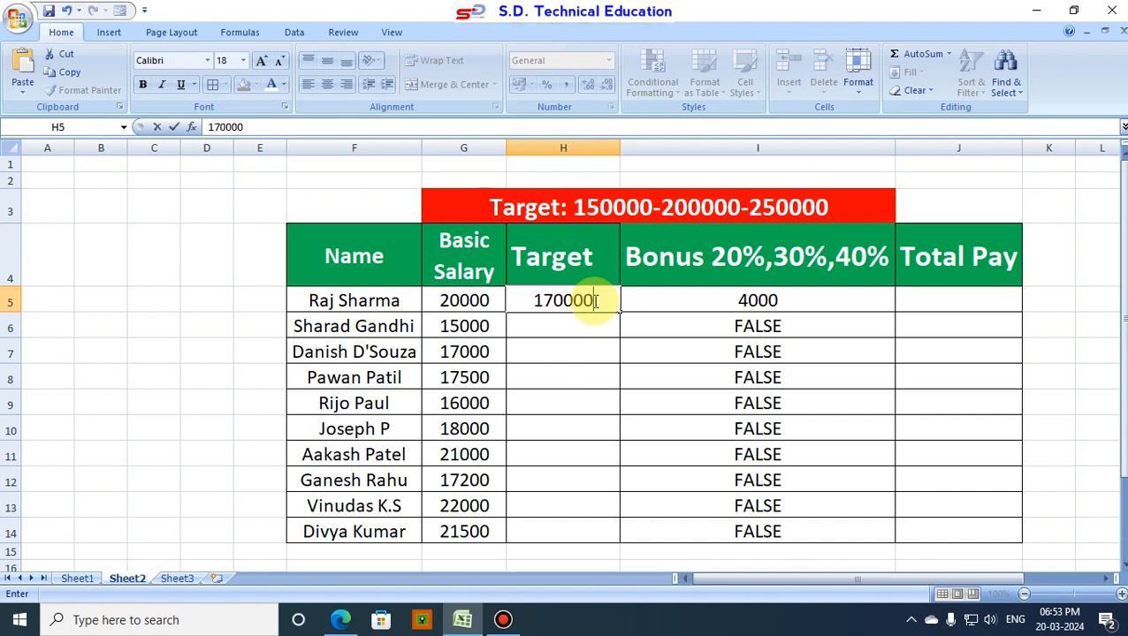
key(Return)
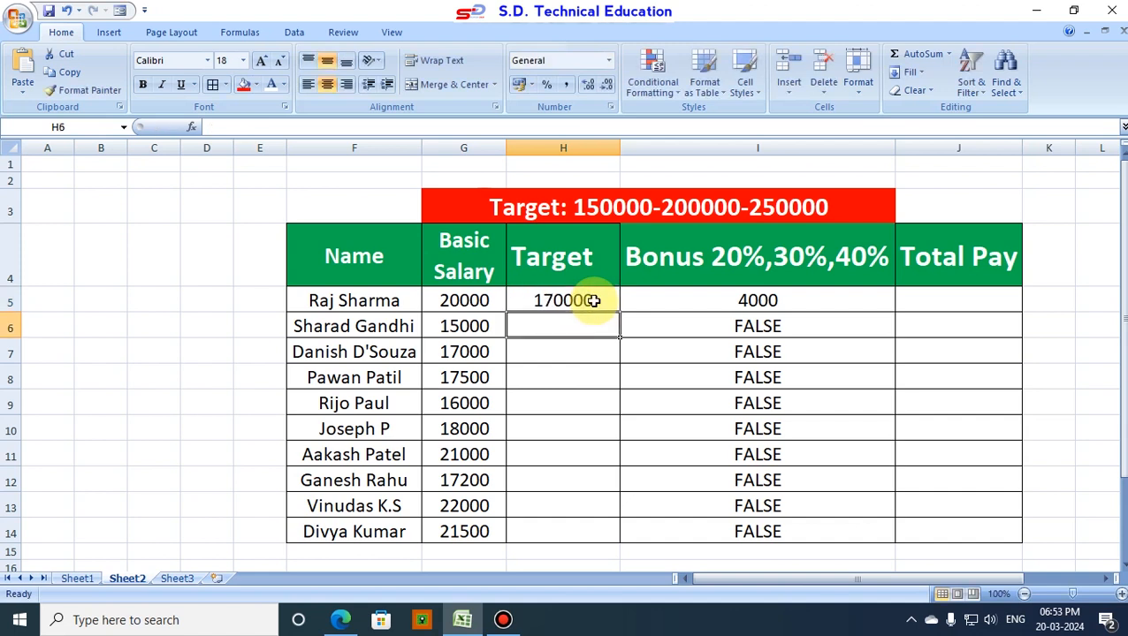
click(718, 300)
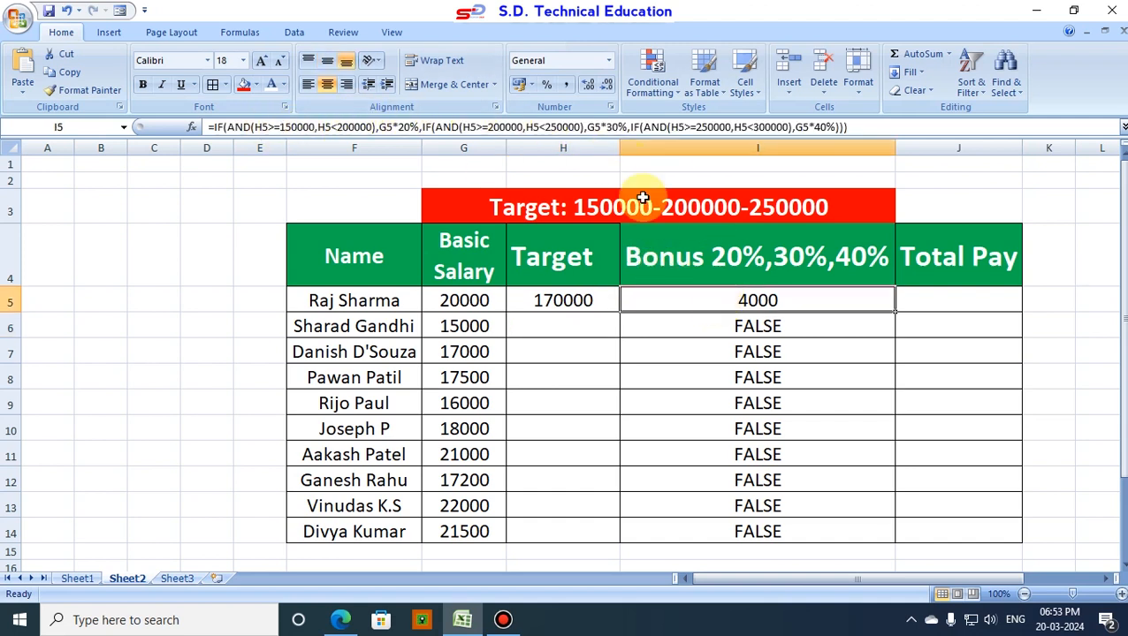
double_click(745, 308)
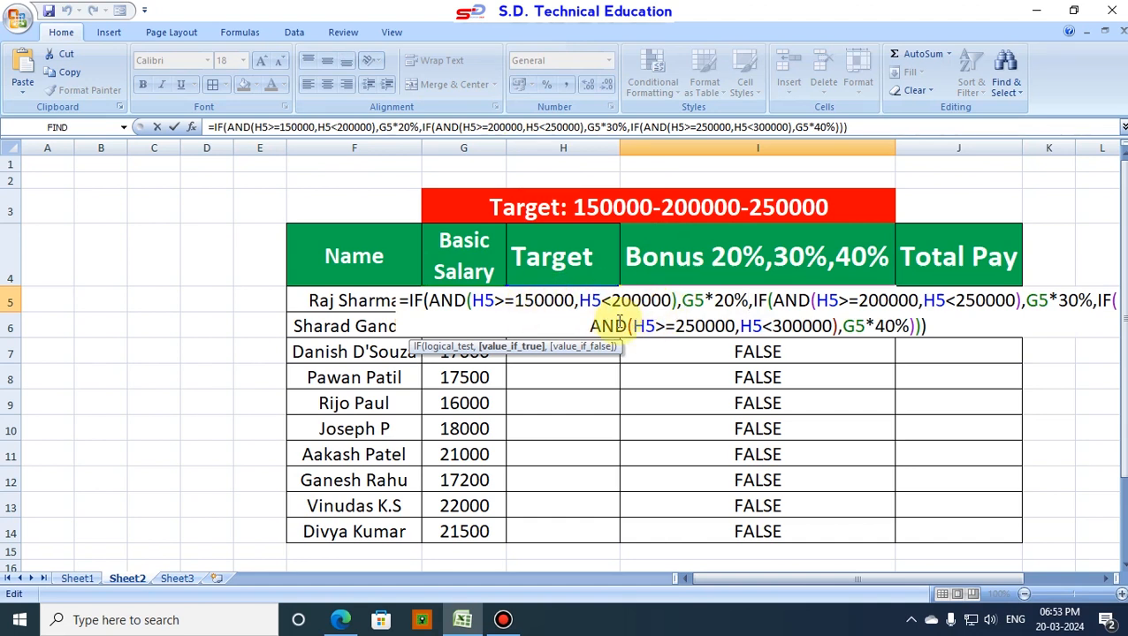
click(940, 325)
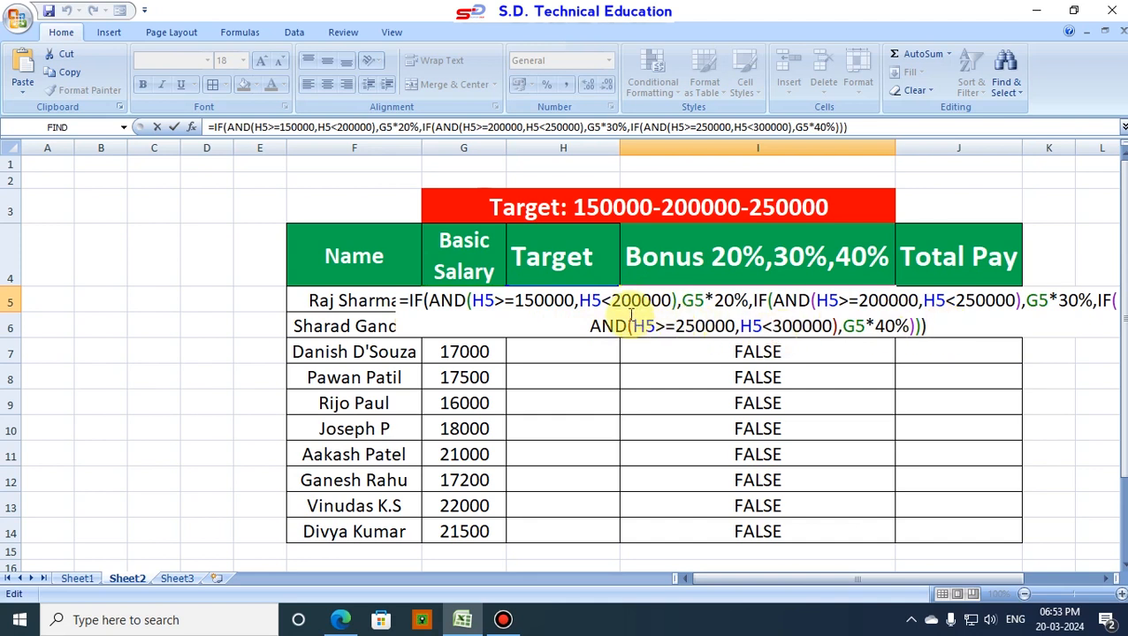
key(Return)
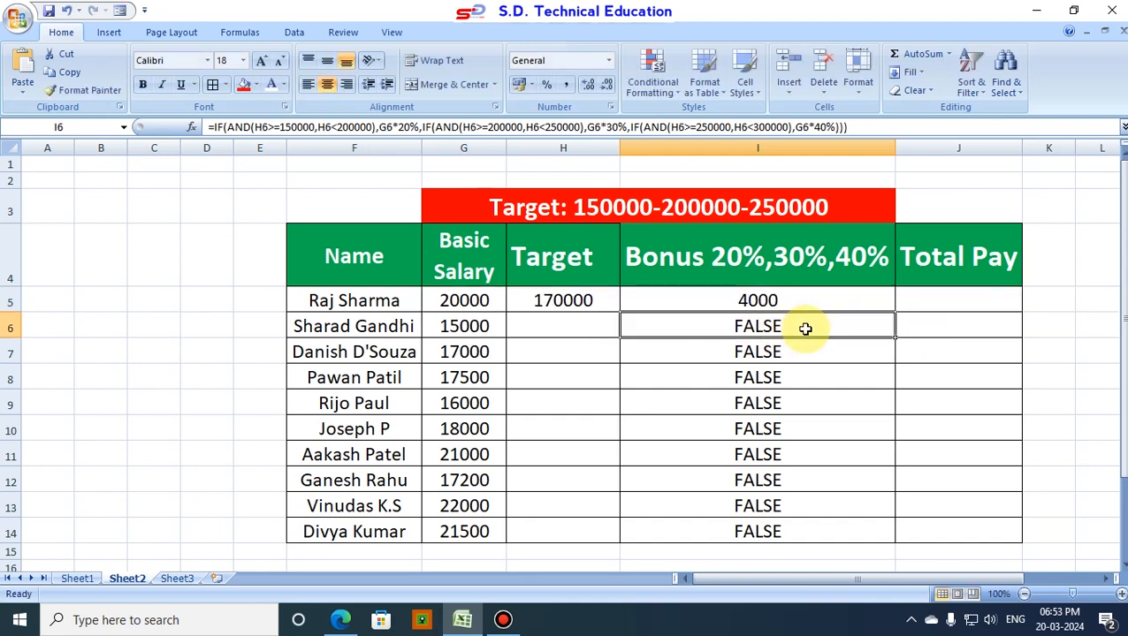
Step: Set the first employee's target in H5 to 250000 to test the 40% bonus
click(570, 310)
text(2500)
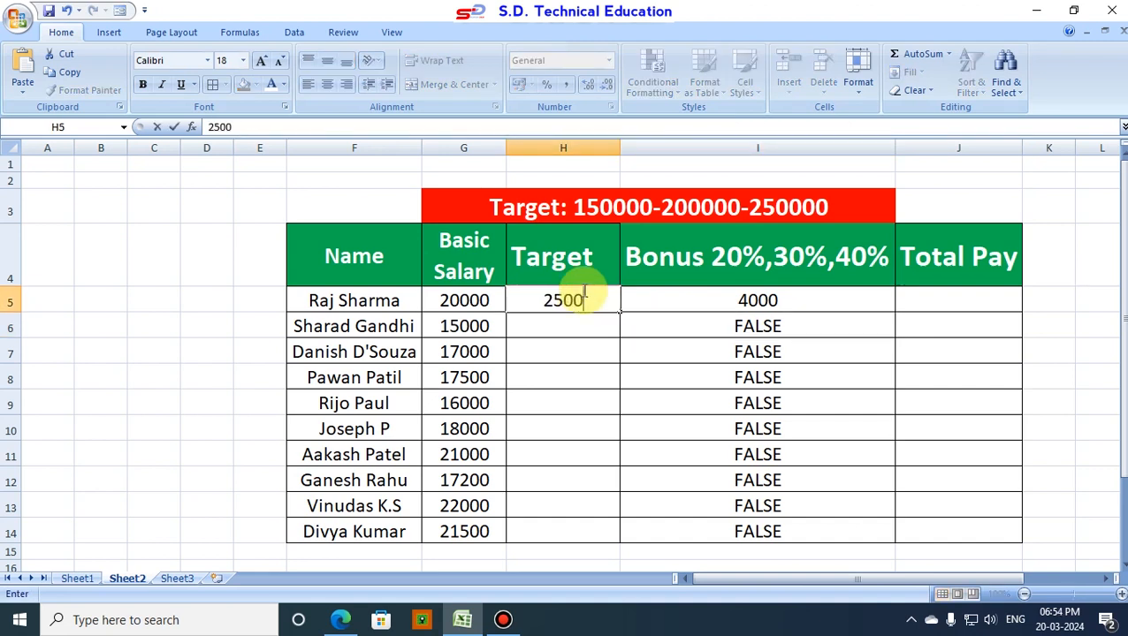
text(00)
key(Return)
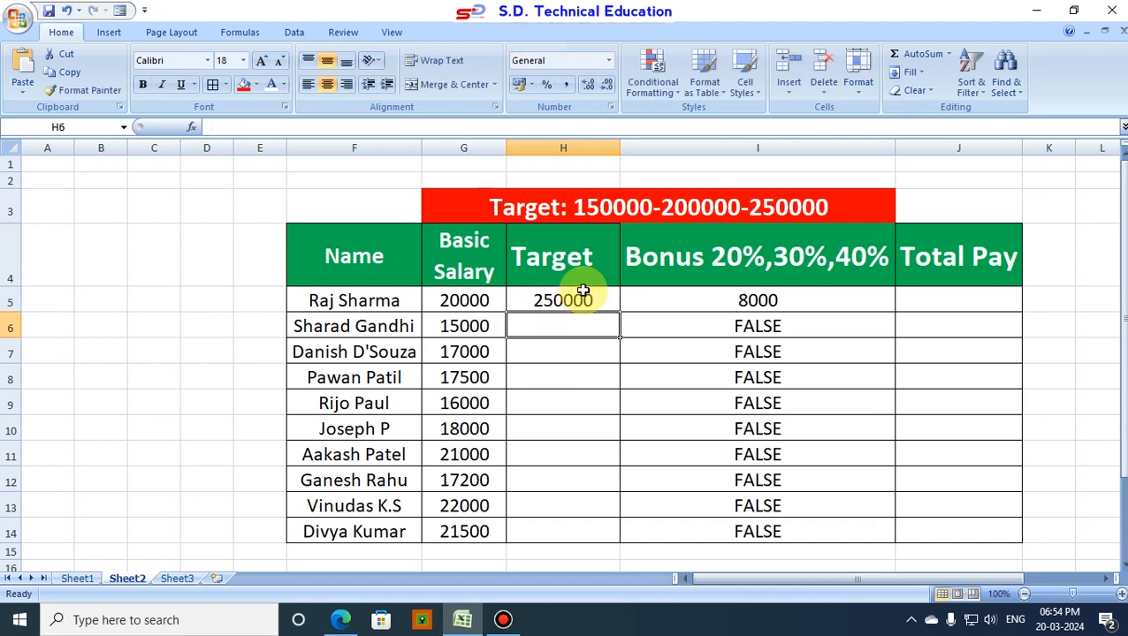
Step: Calculate Total Pay in J5 with =G5+I5 and fill the formula down through J14
click(962, 302)
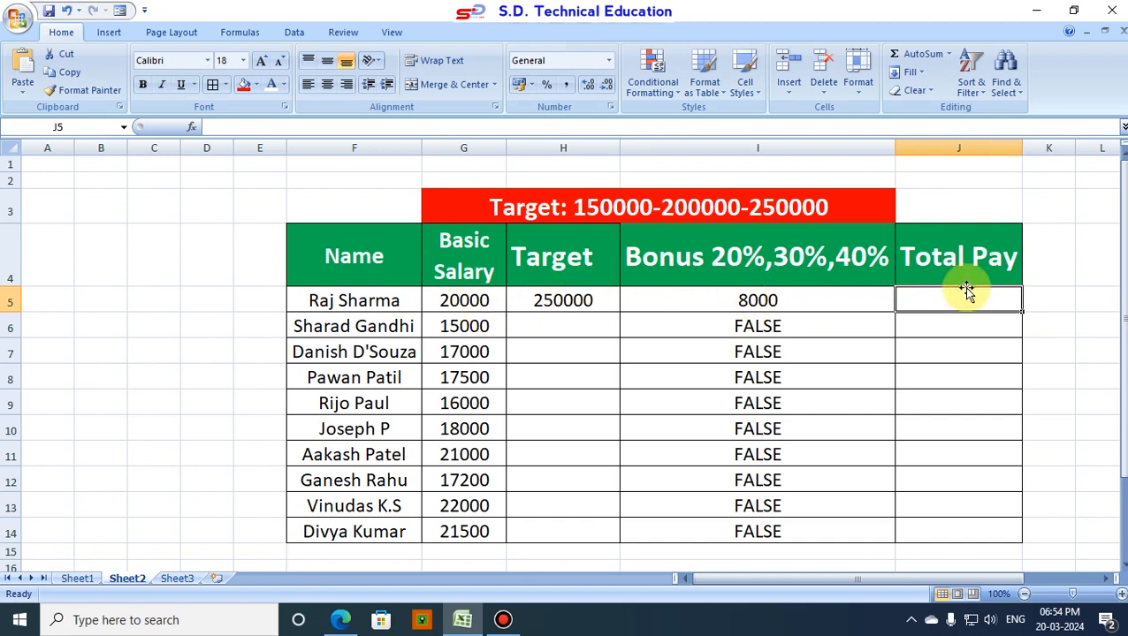
text(=)
click(474, 300)
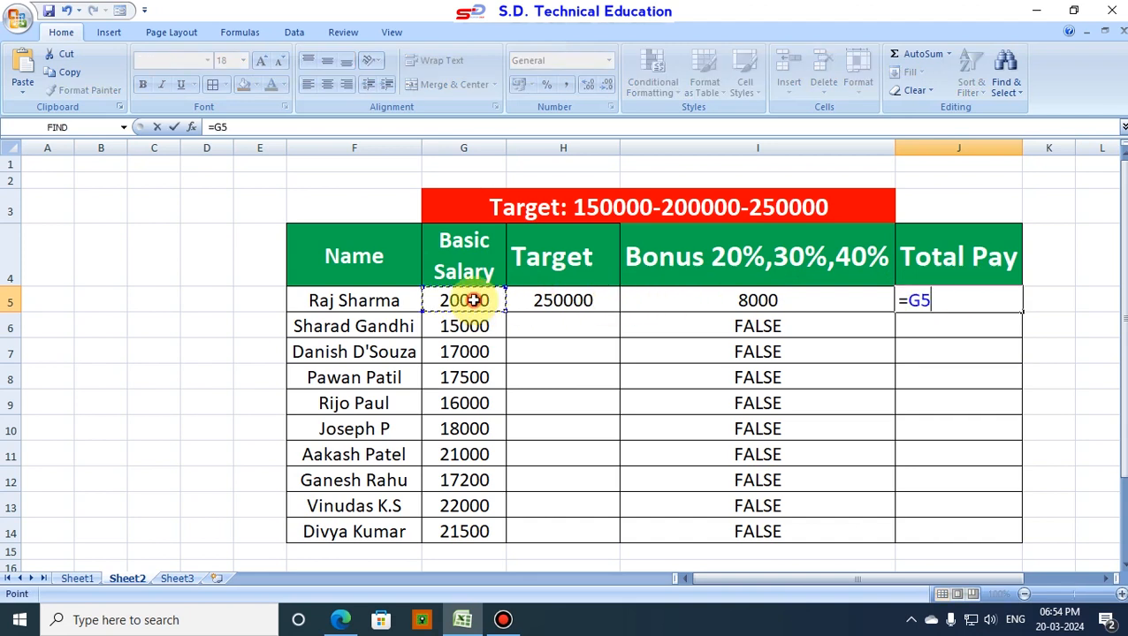
text(+)
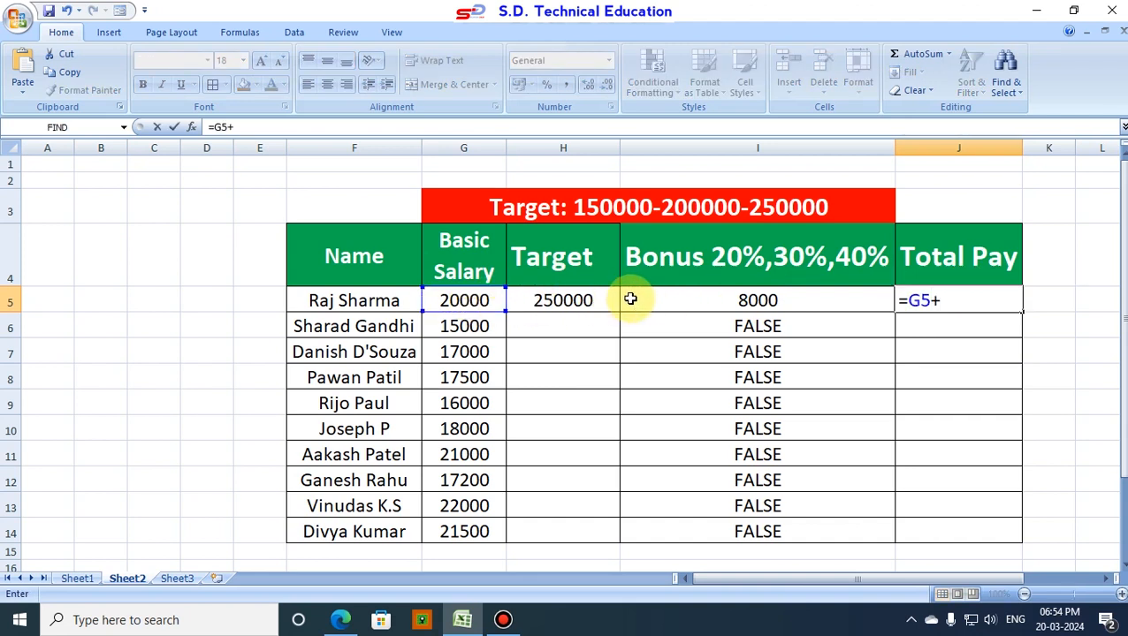
click(705, 300)
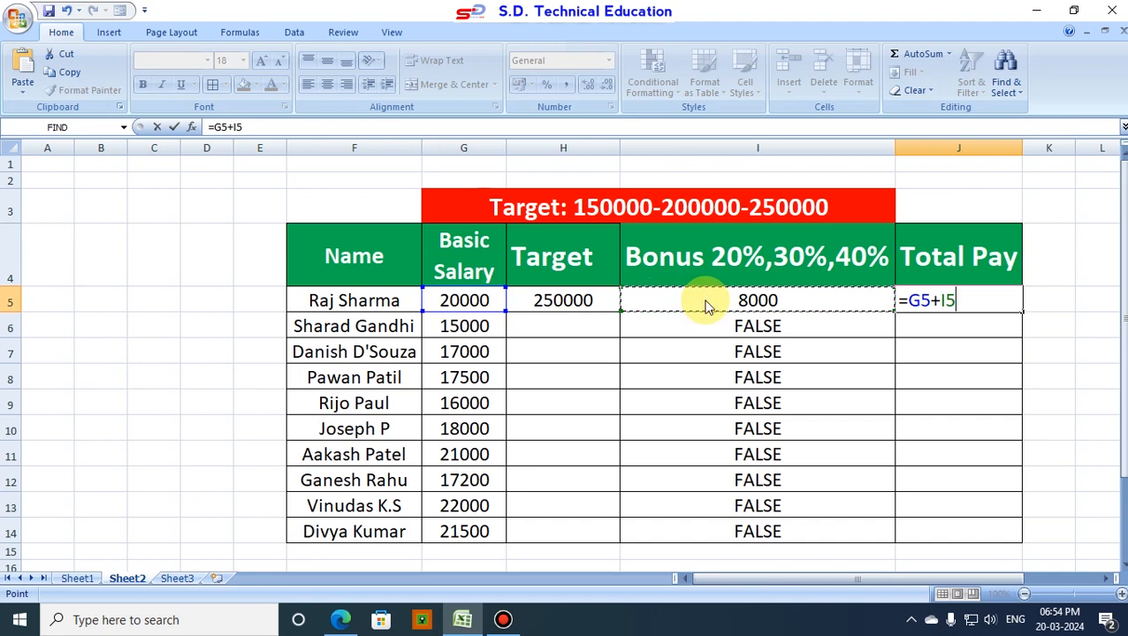
key(Return)
click(971, 300)
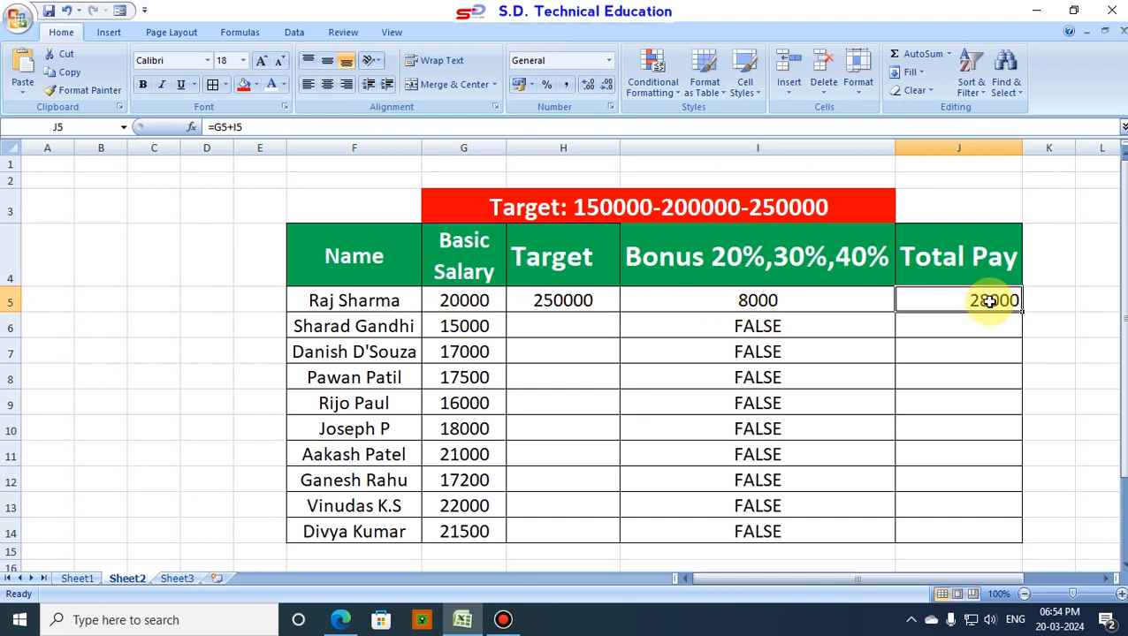
drag(1022, 311, 1025, 542)
Step: Enter 50000 as the second employee's target in H6 and check the Total Pay in J6
click(538, 327)
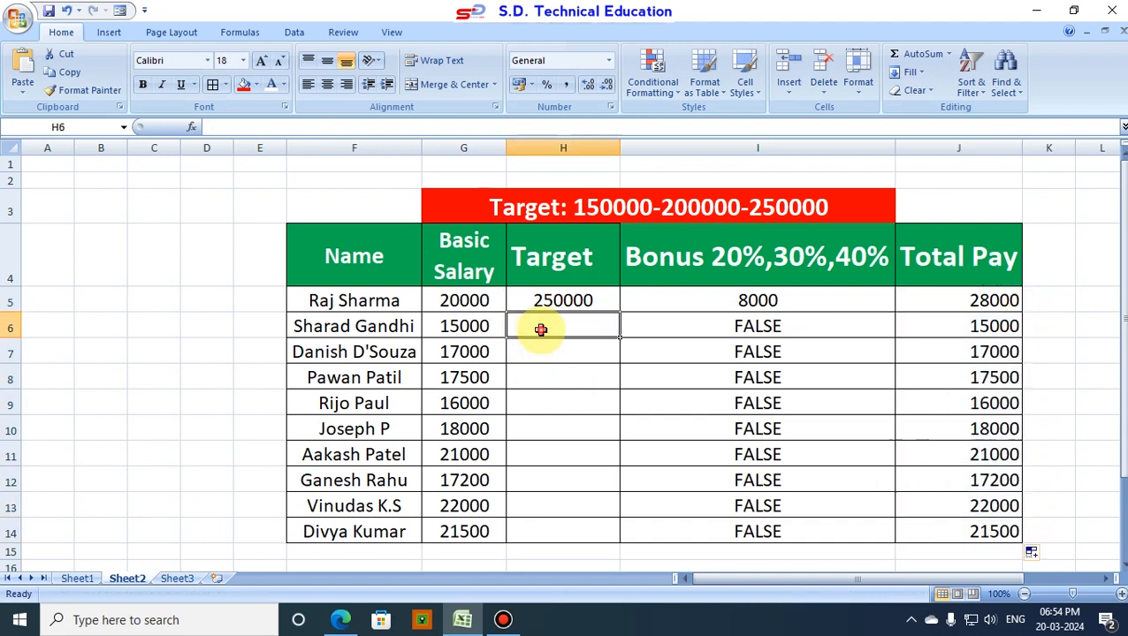
text(500)
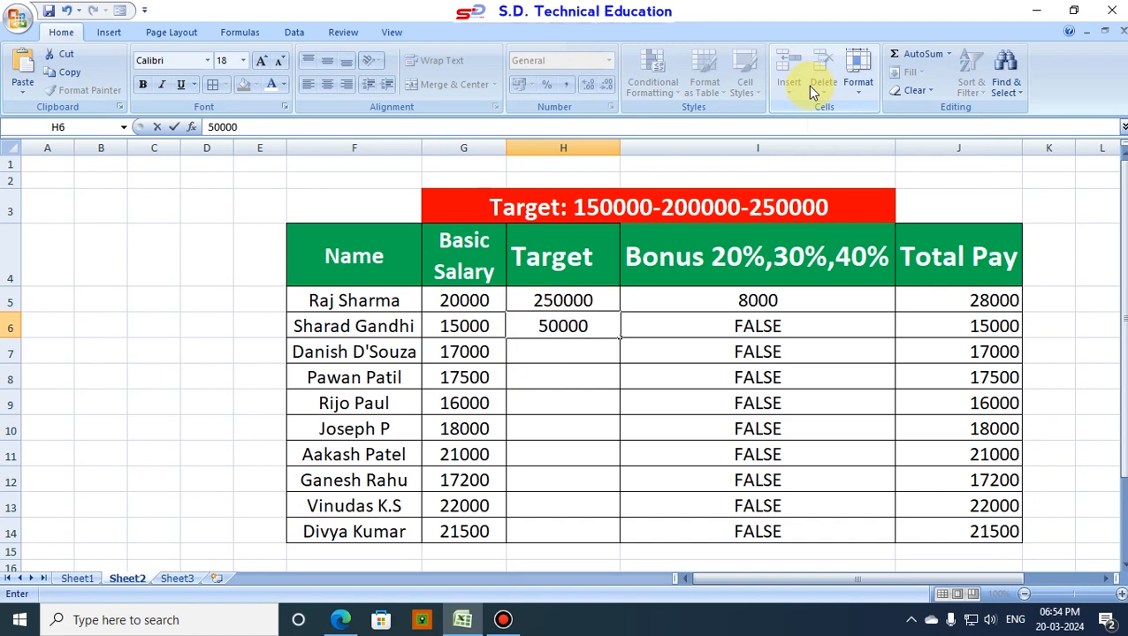
text(00)
key(Return)
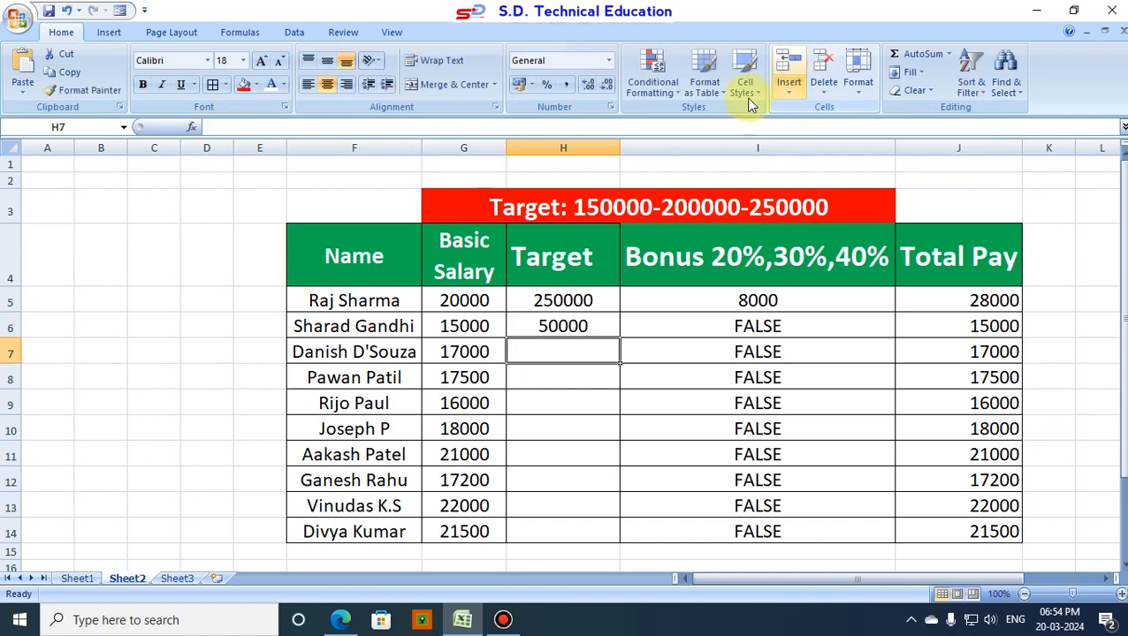
click(1002, 327)
Step: Enter 150000 as the third employee's target in H7
click(549, 352)
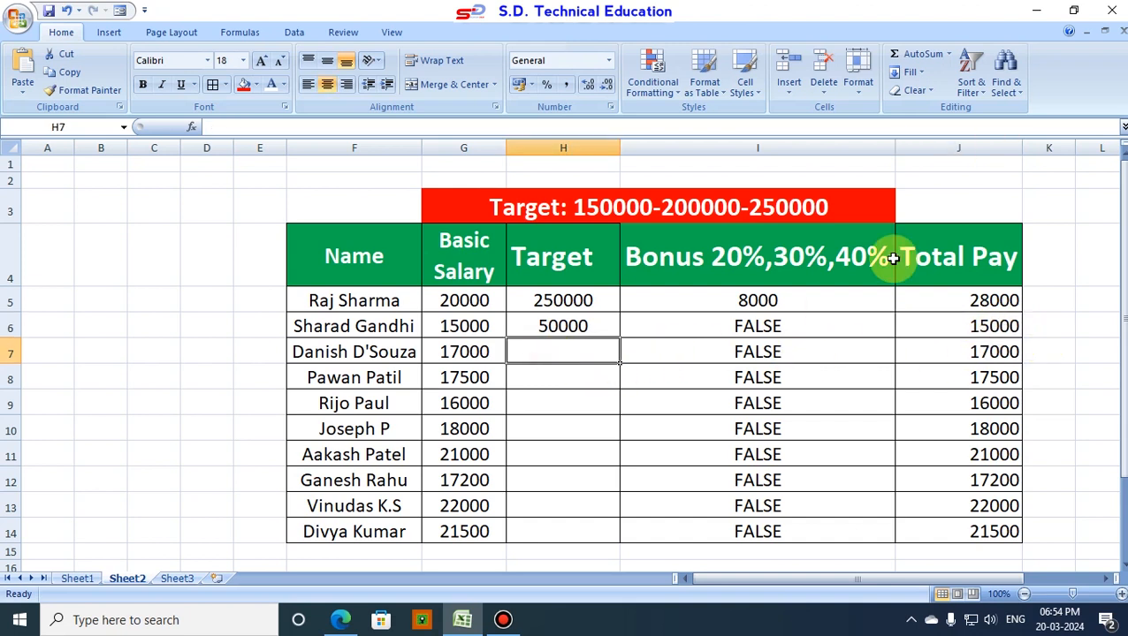
text(150000)
key(Return)
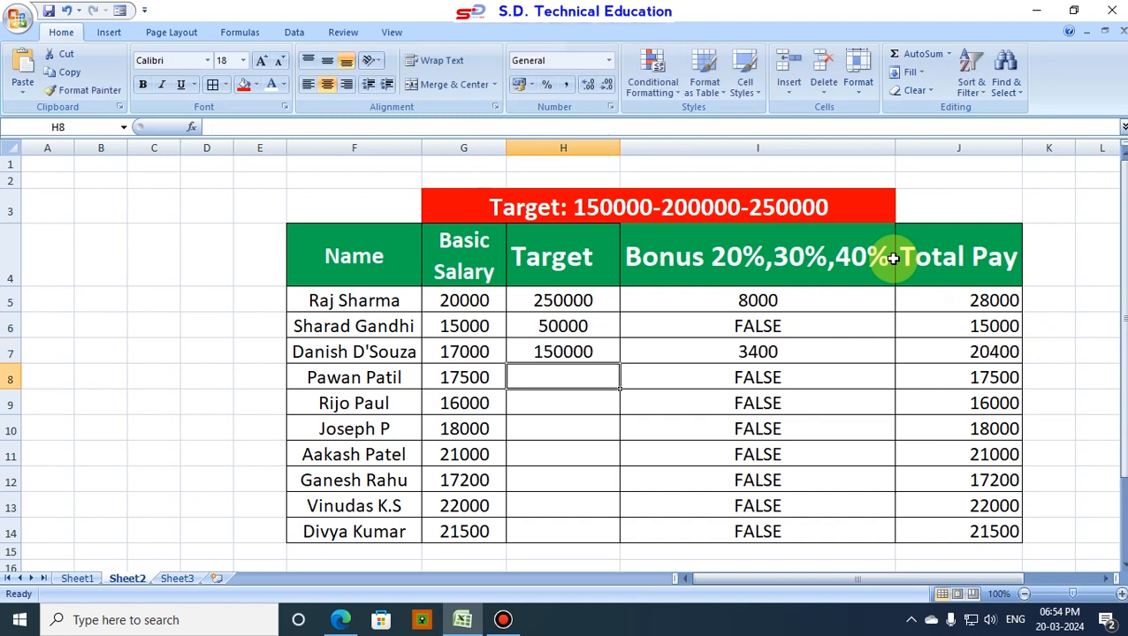